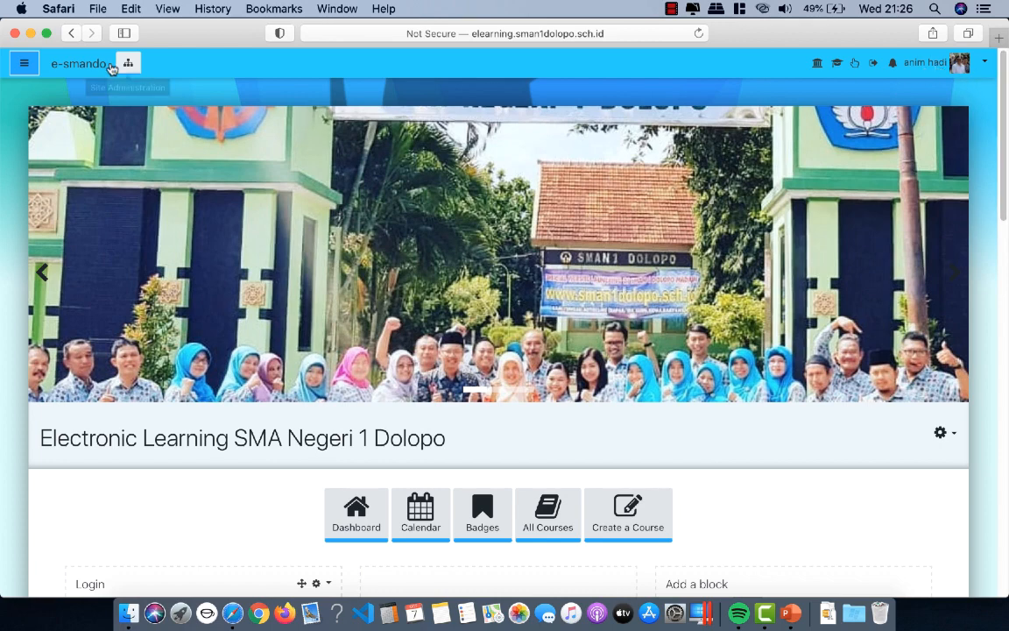
- Show the site navigation and open the 2019-2020 category under PEMBELAJARAN dan PENILAIAN HARIAN
left_click(24, 63)
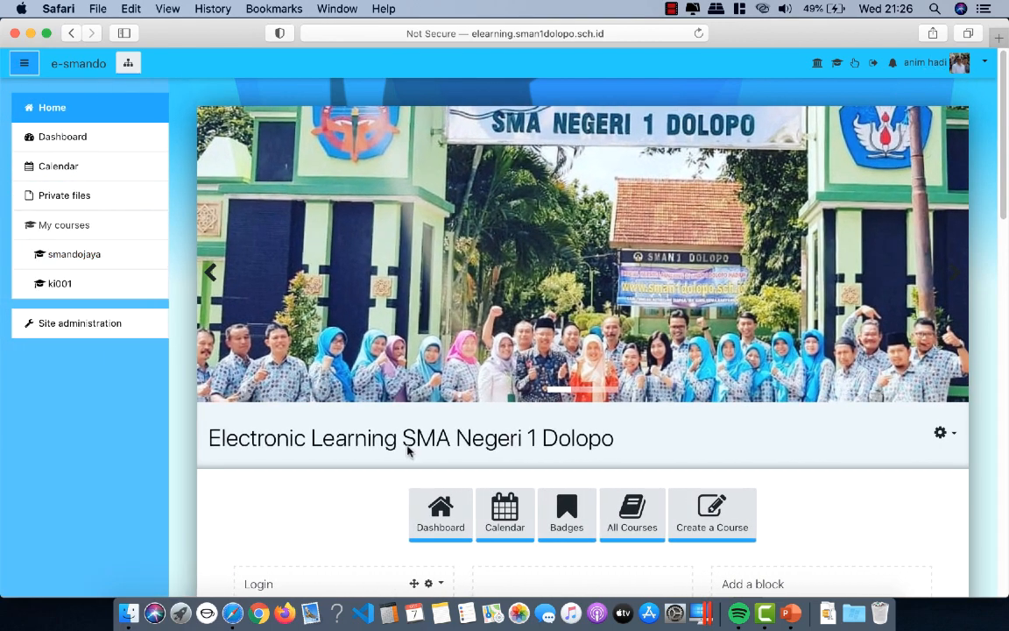
scroll(407, 443, "down", 10)
left_click(289, 181)
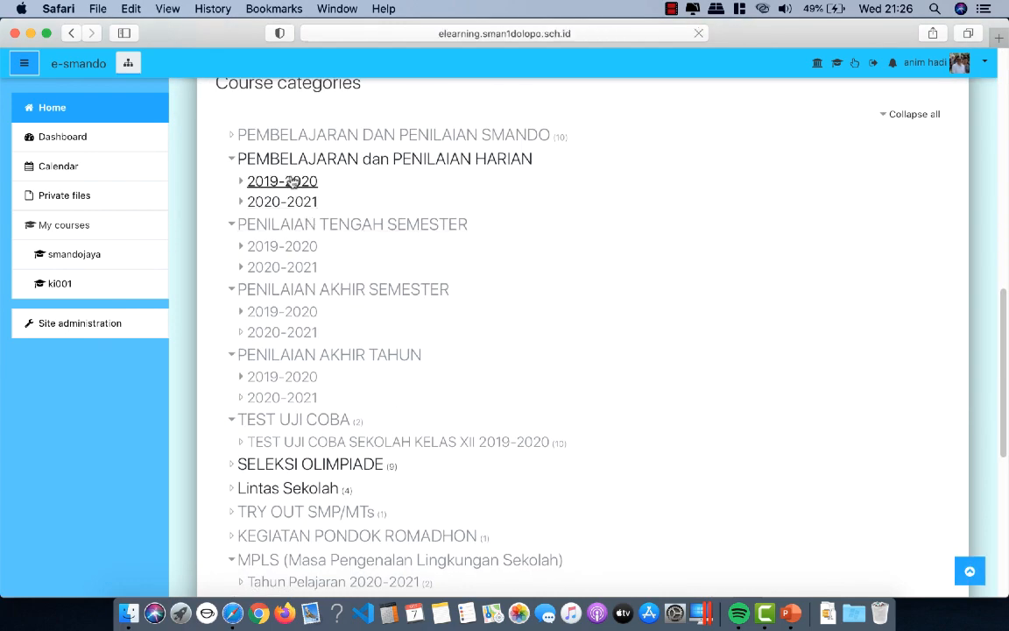
- Go to page 3 of the category's teacher list and open the class X chemistry course ki001 from its last entry
scroll(481, 289, "down", 5)
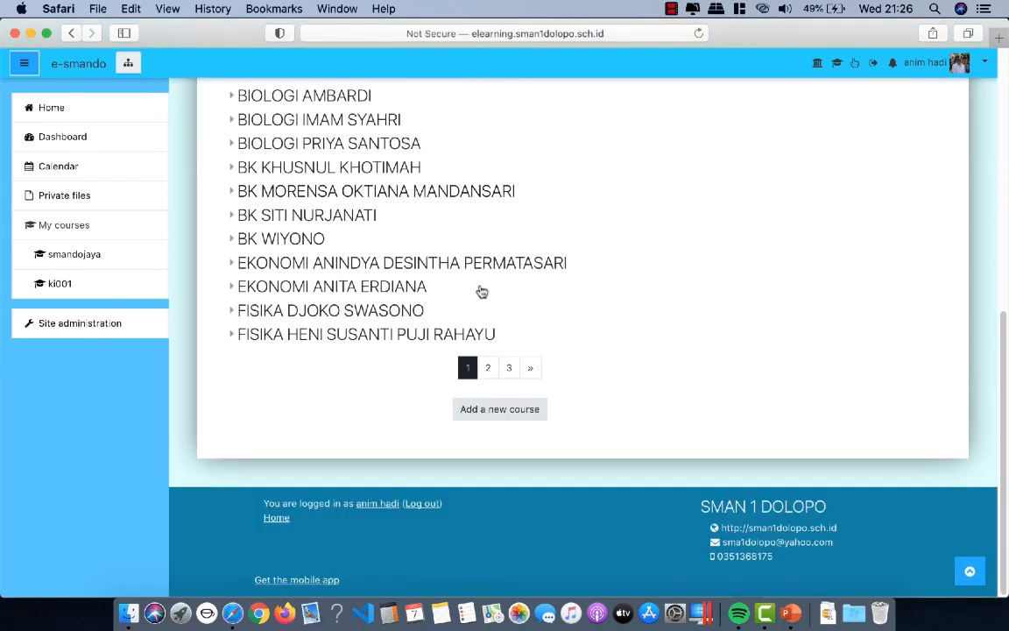
scroll(498, 277, "up", 10)
left_click(510, 351)
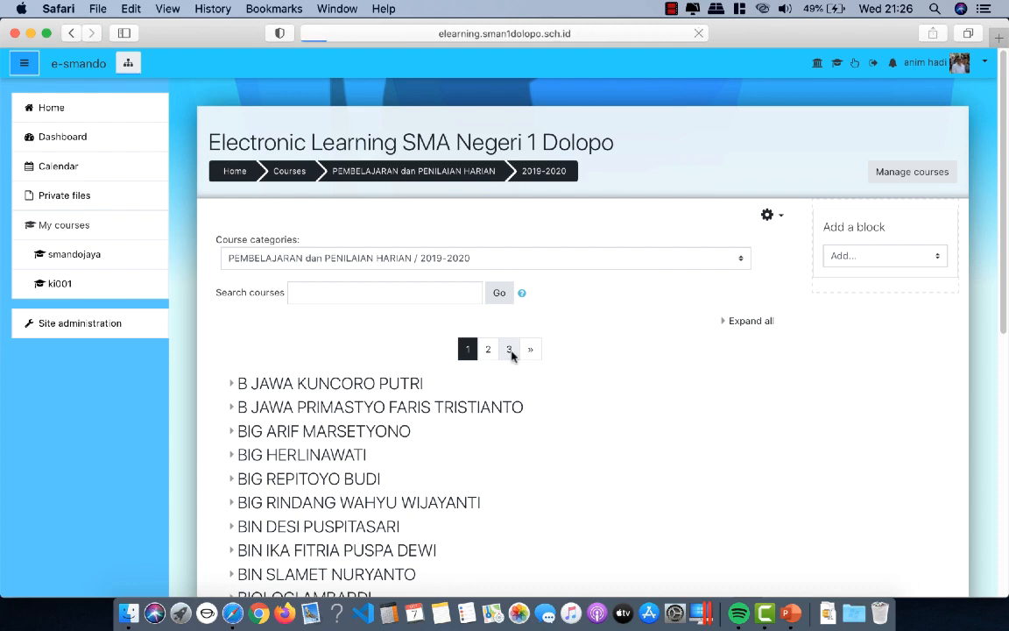
scroll(538, 371, "down", 5)
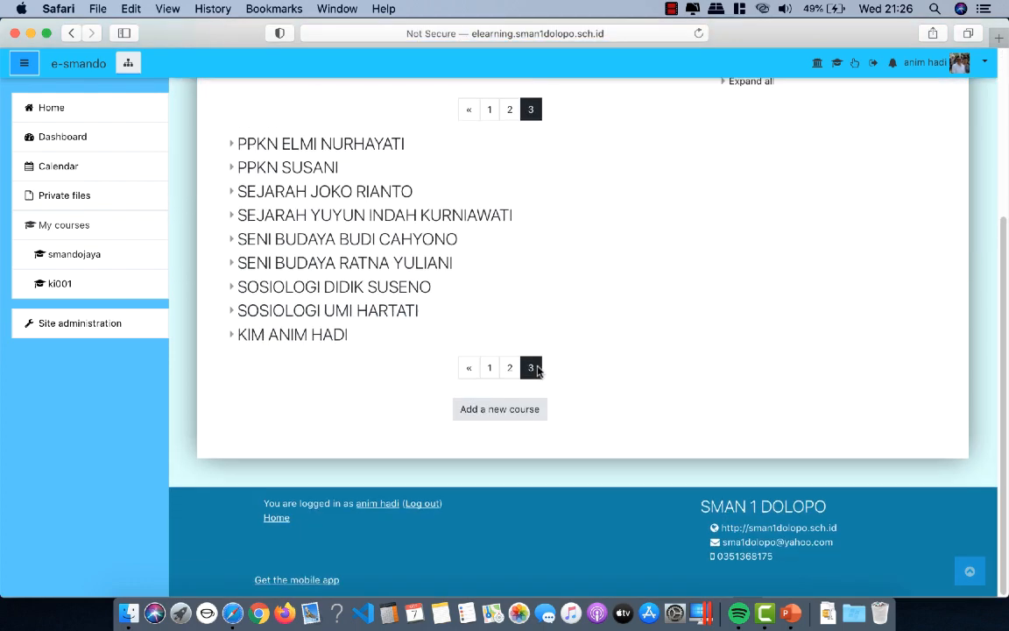
left_click(311, 337)
left_click(393, 348)
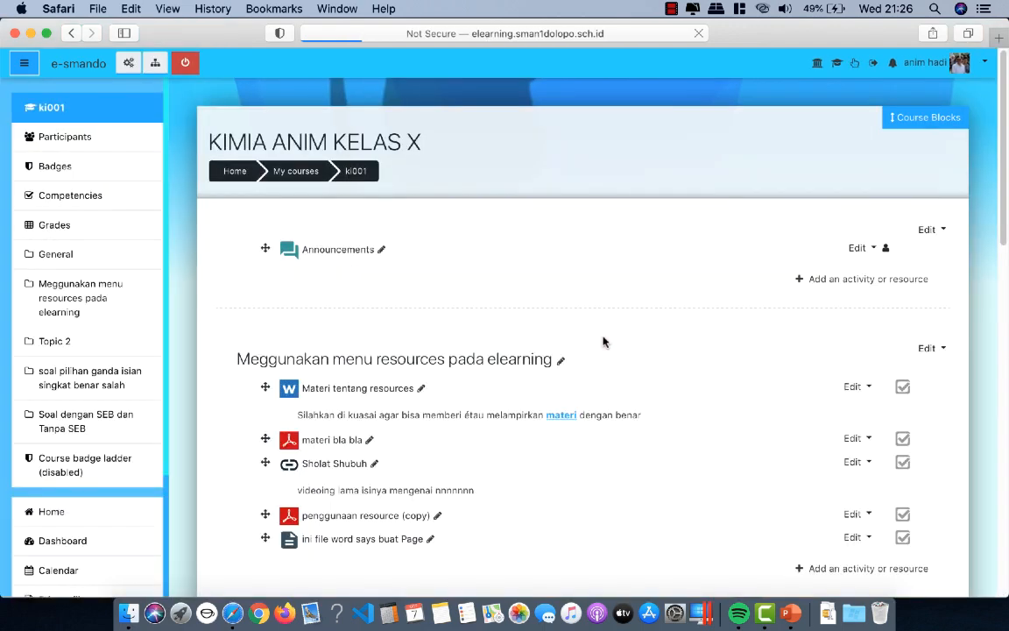
- Open the quiz "drag and drop teks TANPA SEB" in the course's last topic and preview an attempt to examine its question
scroll(602, 342, "down", 15)
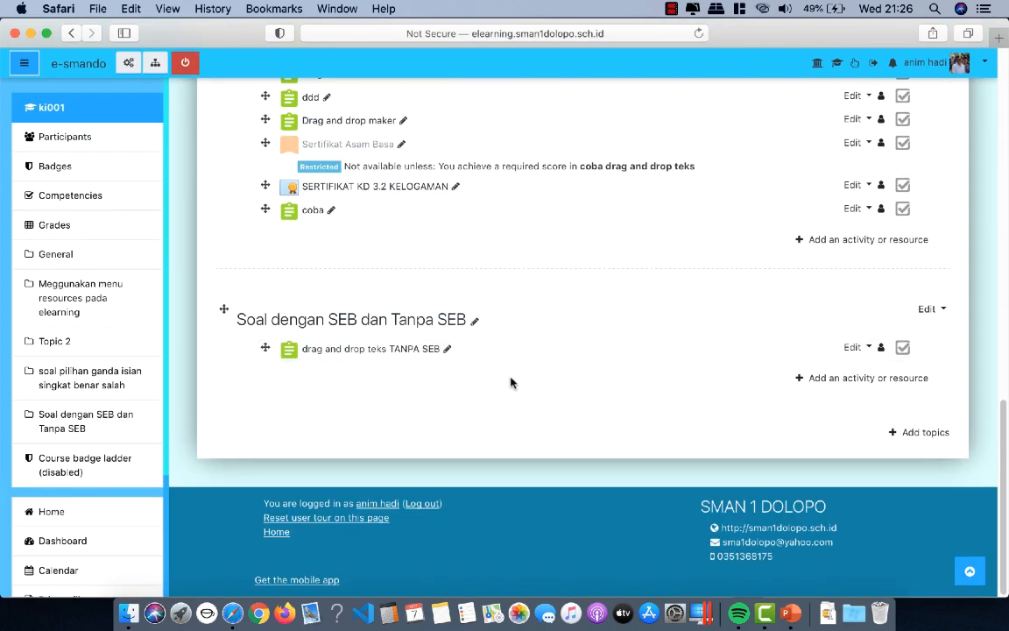
left_click(360, 350)
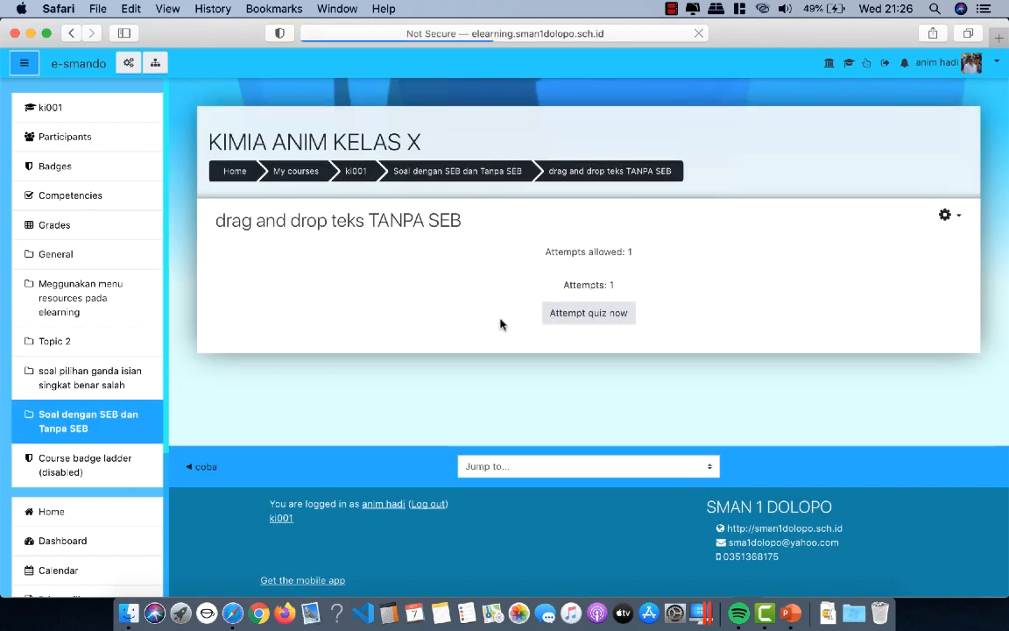
left_click(596, 317)
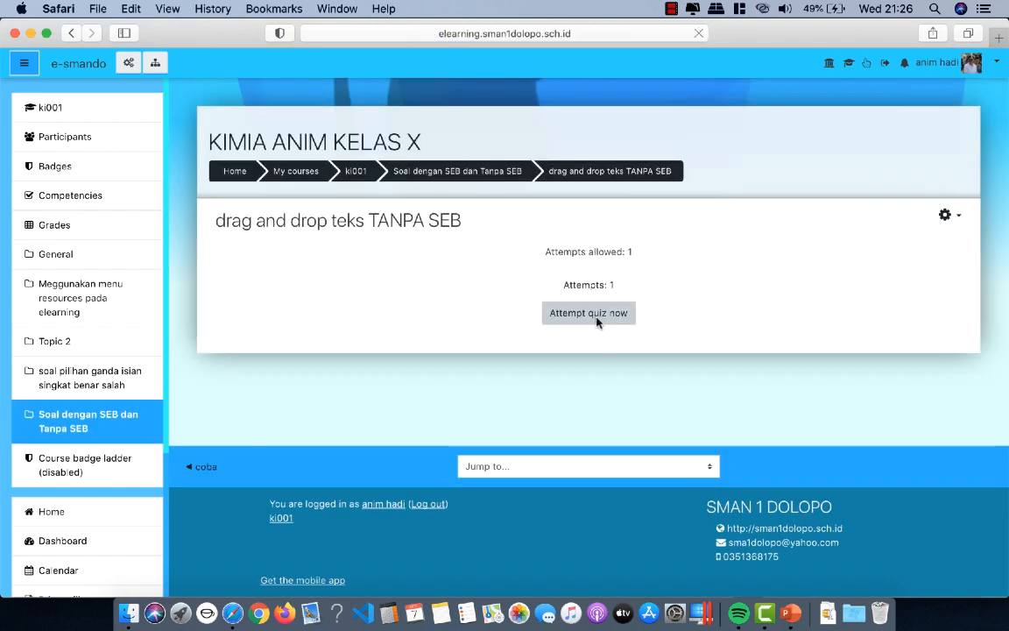
scroll(484, 346, "down", 3)
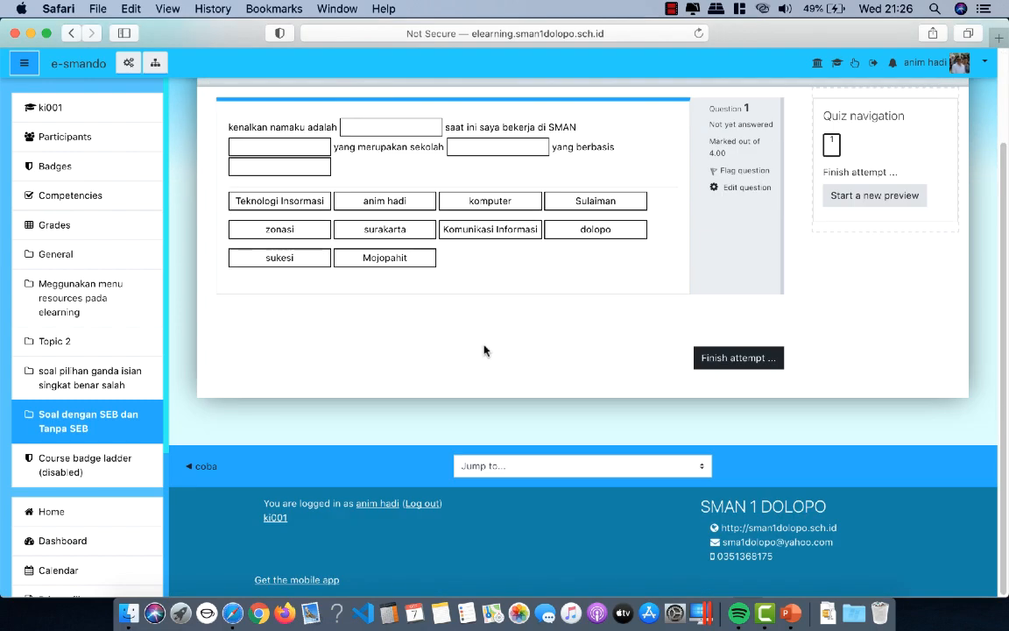
scroll(475, 261, "up", 3)
scroll(475, 265, "down", 3)
scroll(428, 244, "up", 3)
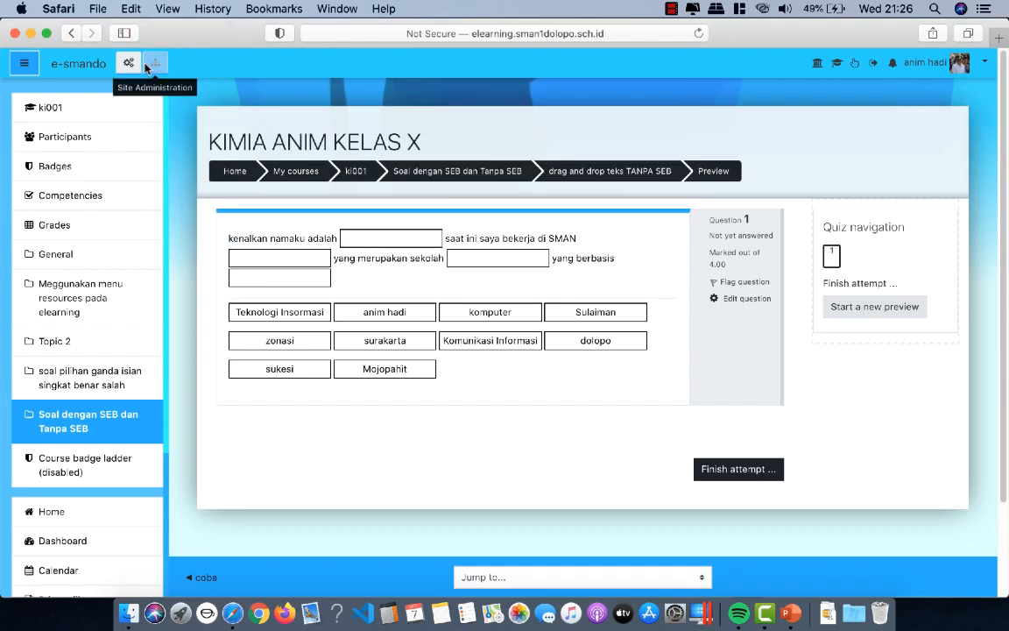
- Return to the course page and open the settings of the quiz "drag and drop teks TANPA SEB" for editing
left_click(70, 35)
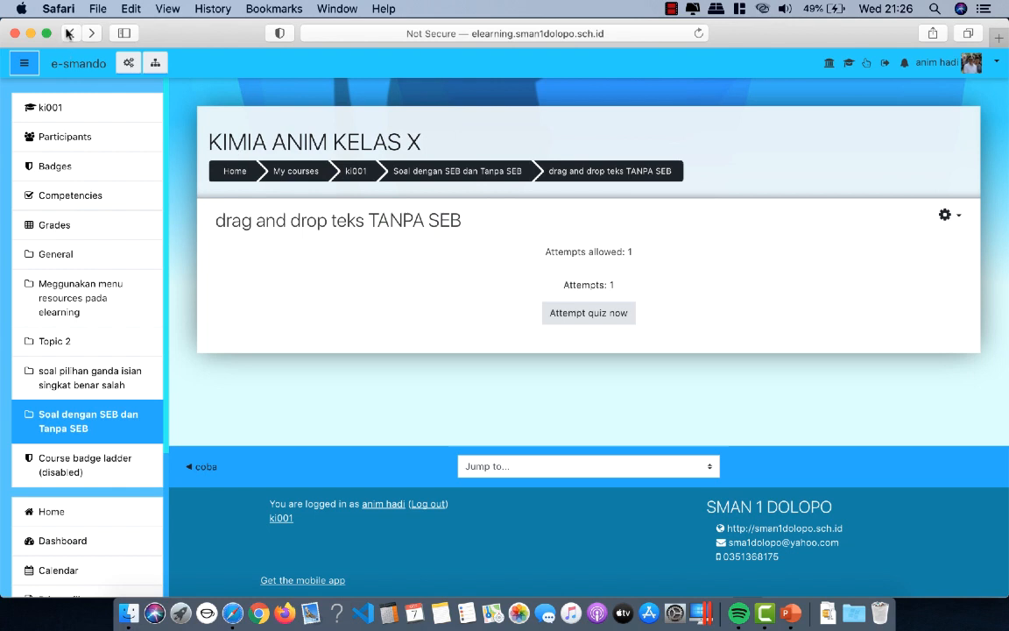
left_click(70, 34)
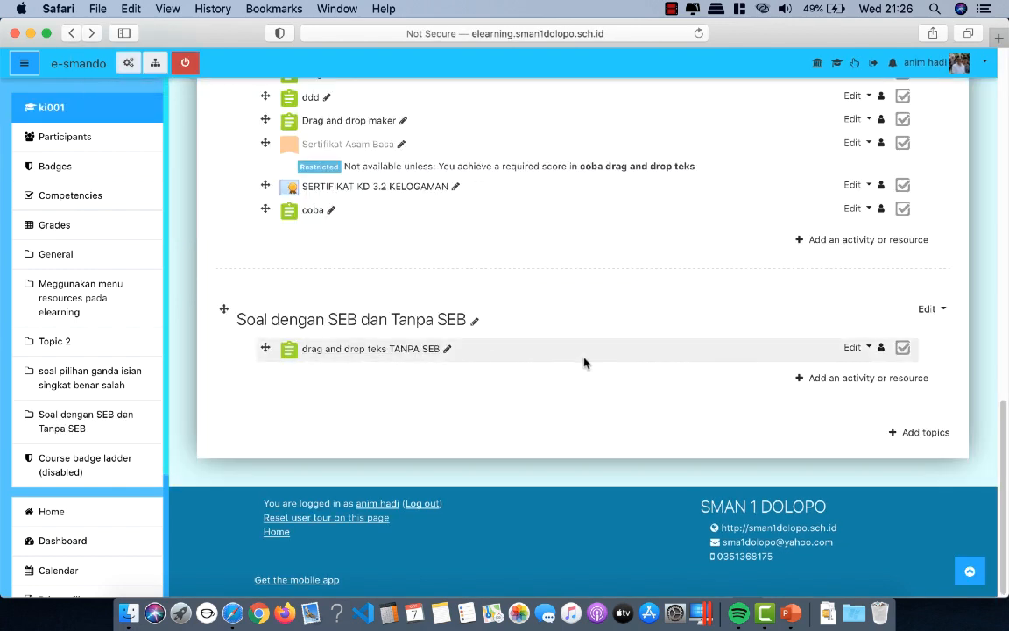
left_click(861, 350)
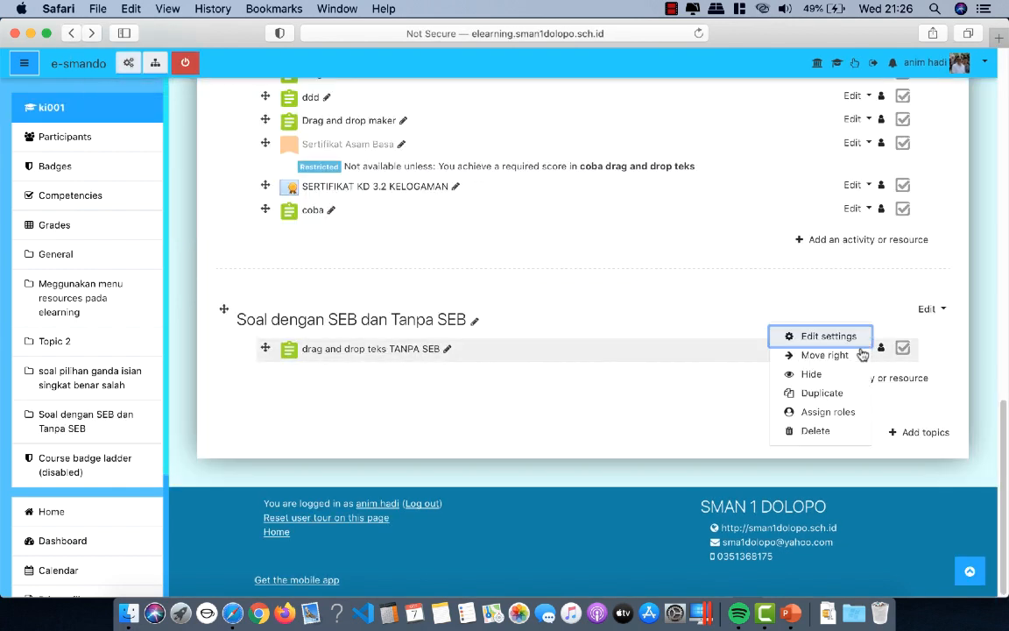
left_click(827, 340)
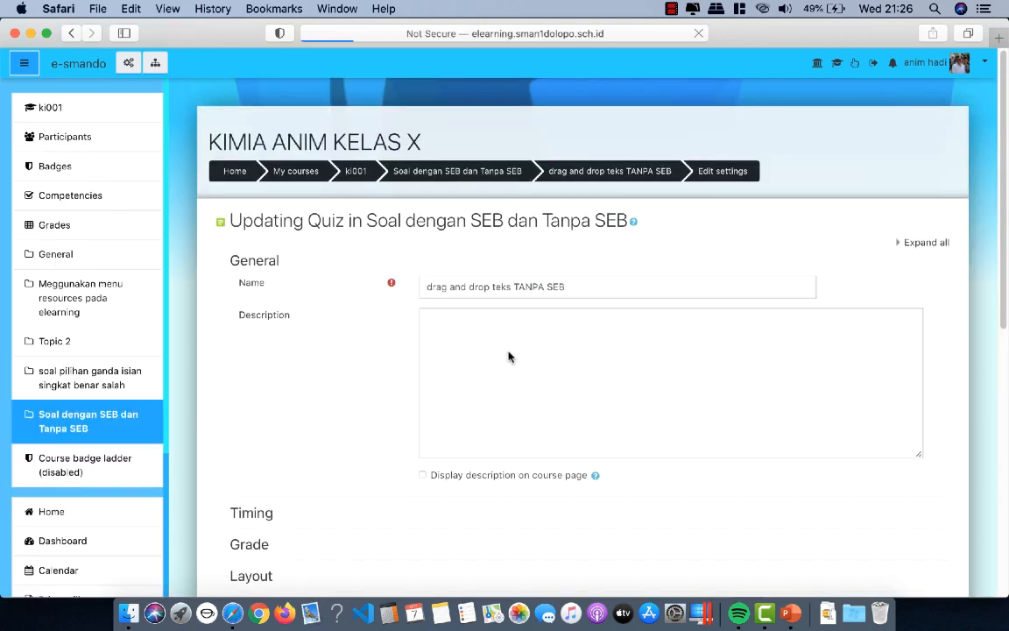
- Expand all Extra restrictions on attempts in the quiz settings and examine the available Browser security choices
scroll(509, 357, "down", 4)
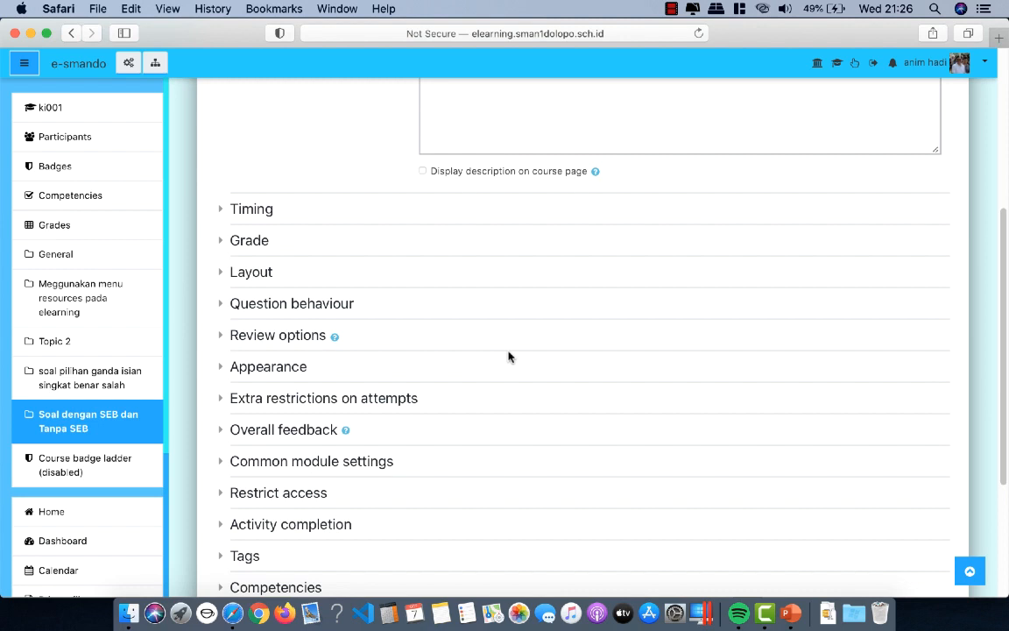
scroll(508, 357, "down", 3)
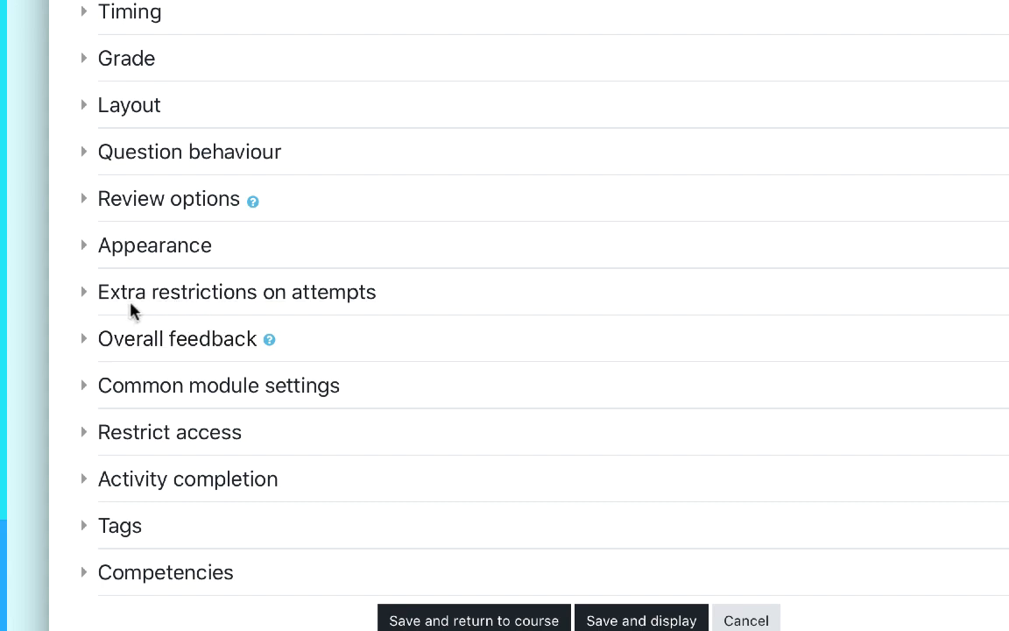
left_click(90, 297)
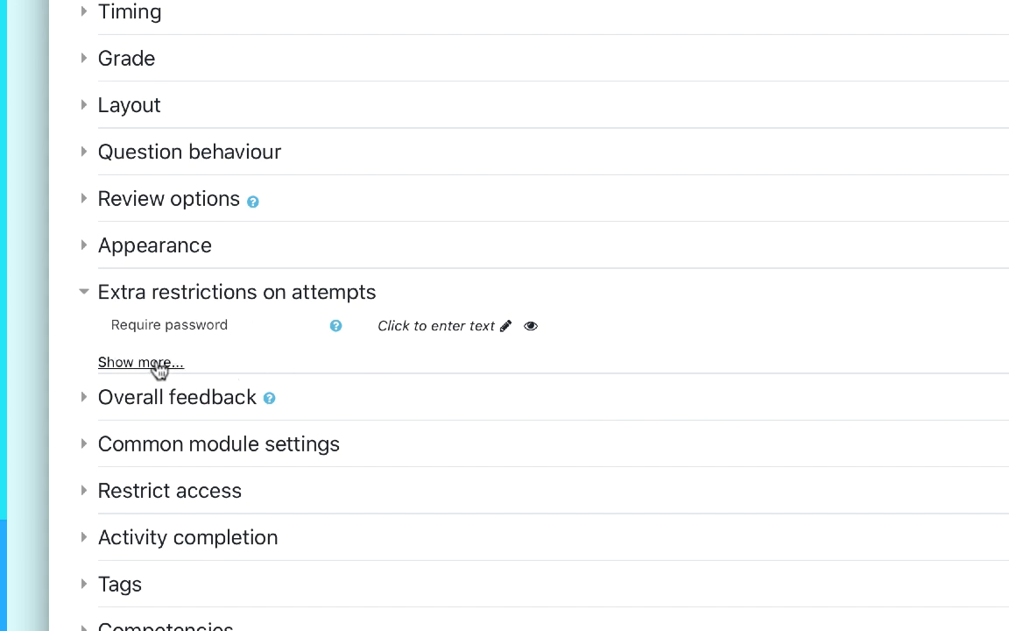
left_click(155, 368)
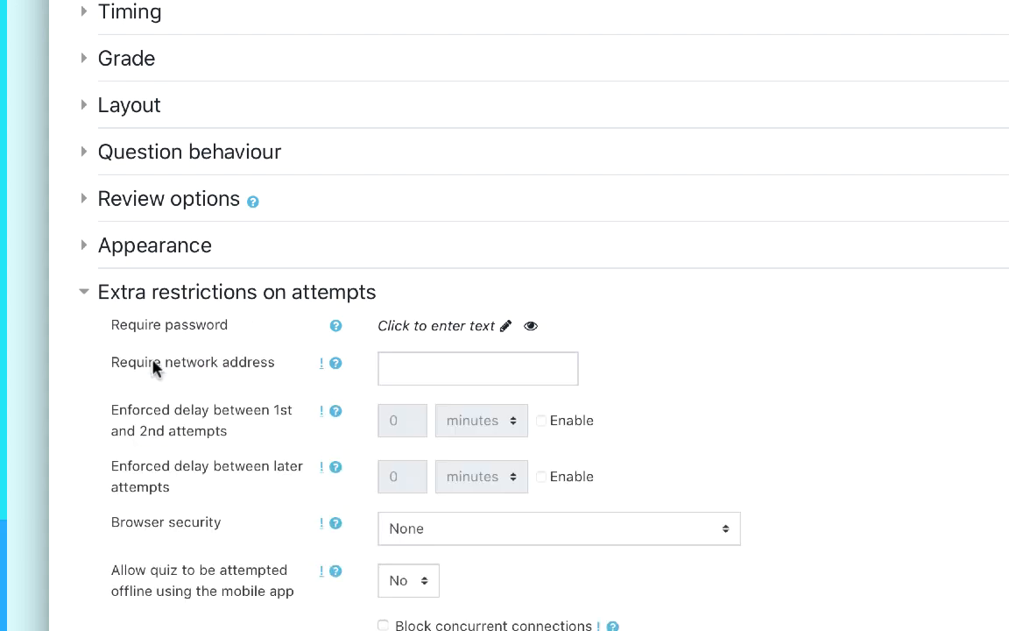
scroll(750, 415, "down", 1)
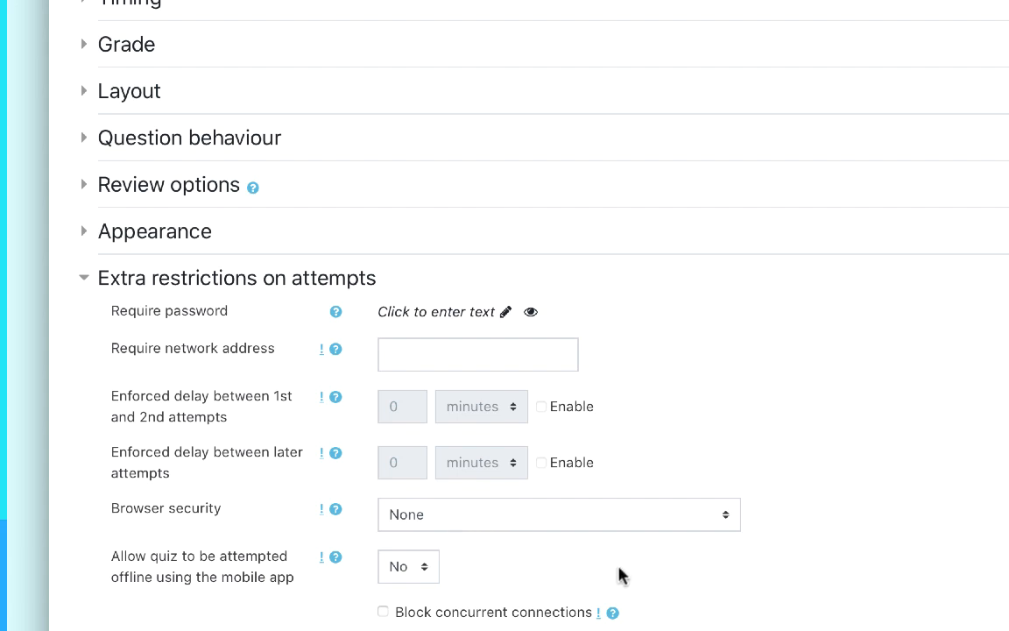
left_click(712, 520)
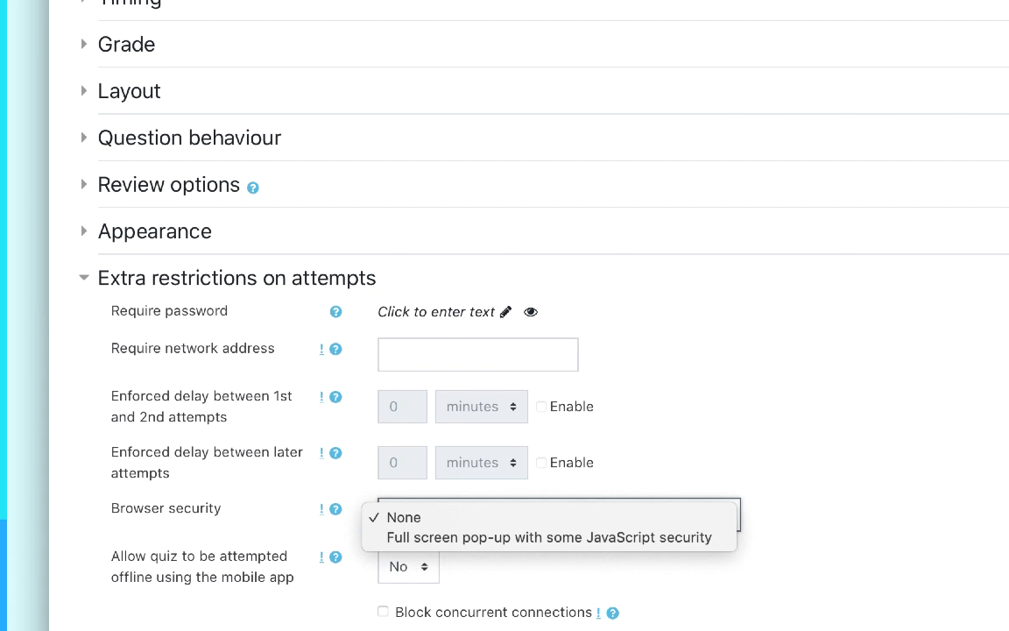
left_click(973, 68)
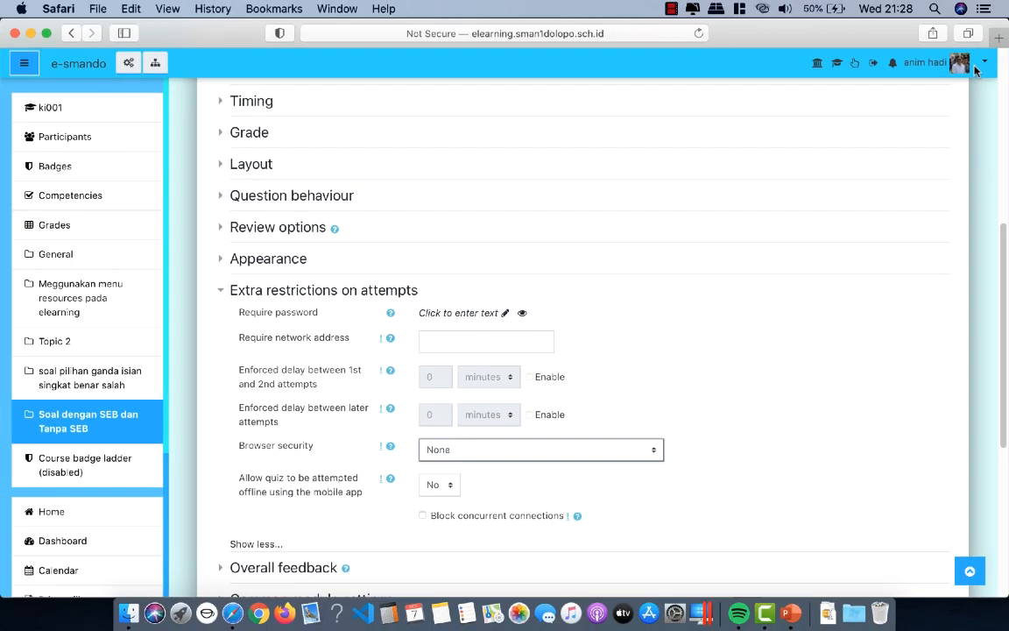
- Log out of the site and log back in with the saved username and account password
left_click(965, 68)
left_click(923, 223)
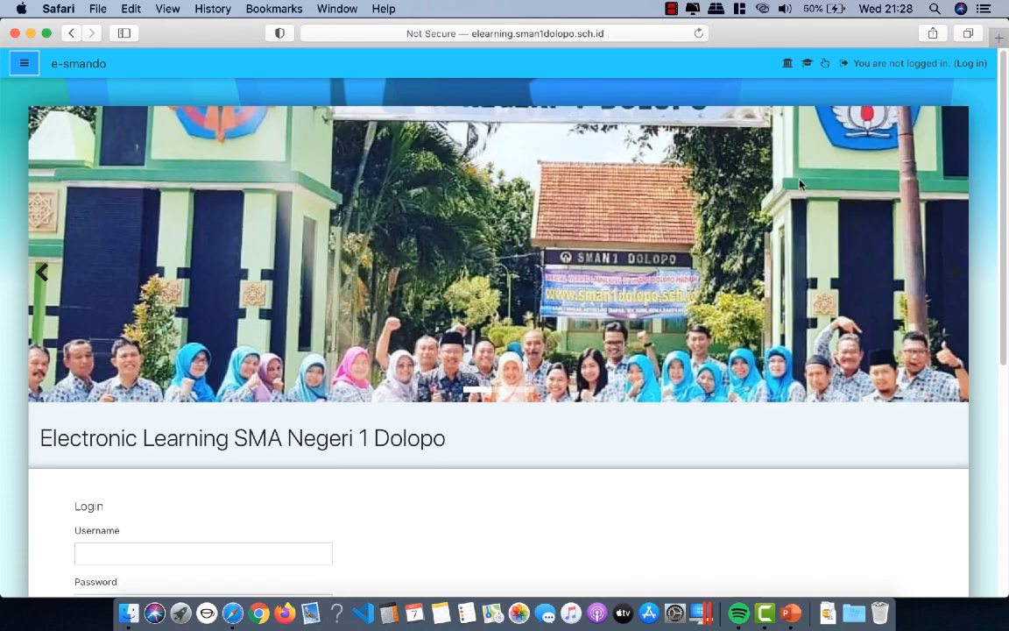
left_click(969, 65)
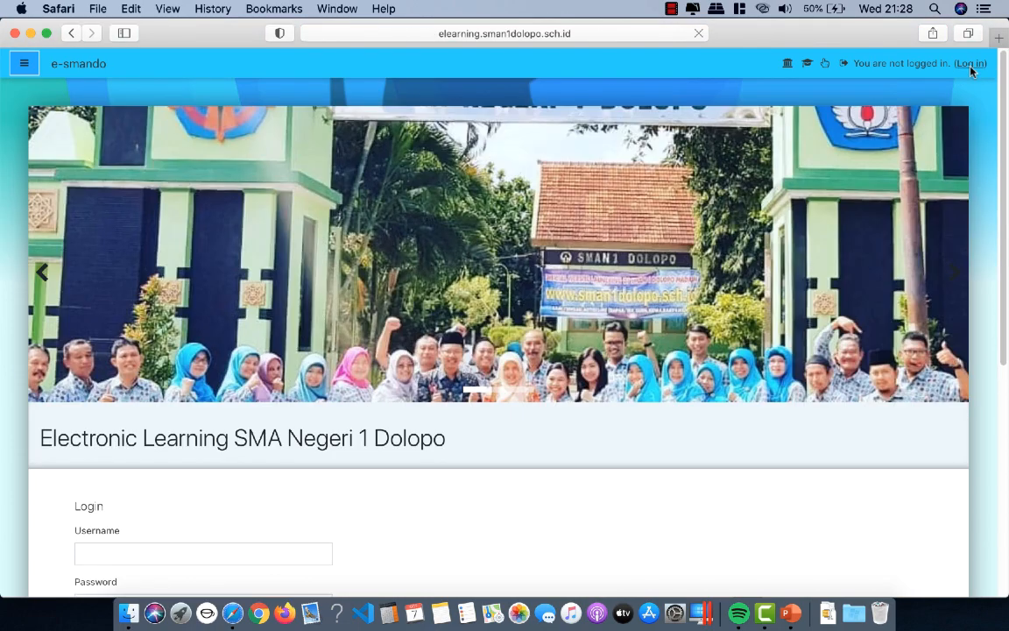
left_click(374, 167)
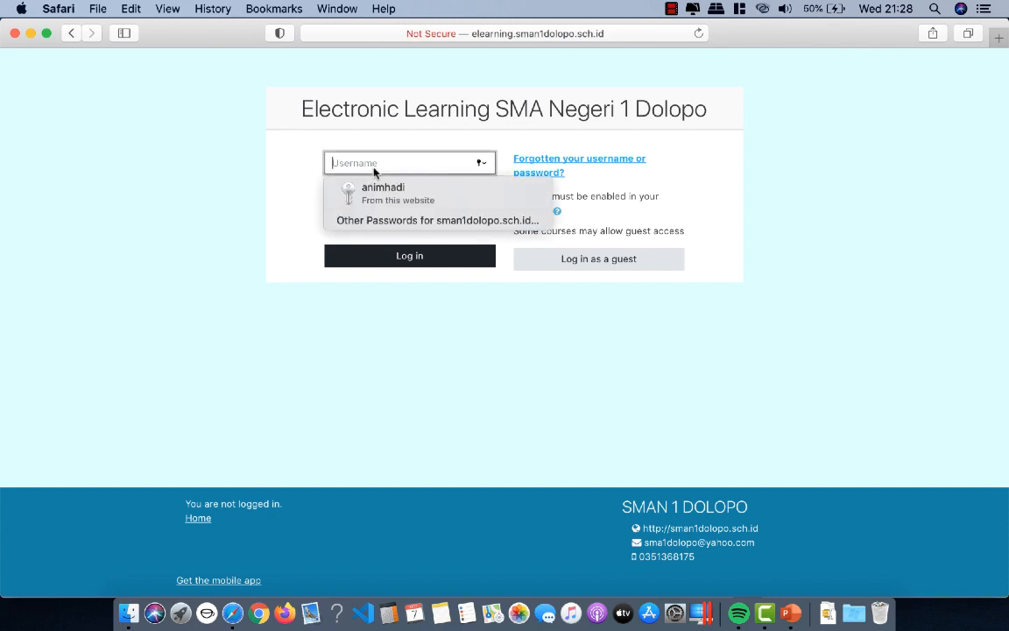
left_click(383, 190)
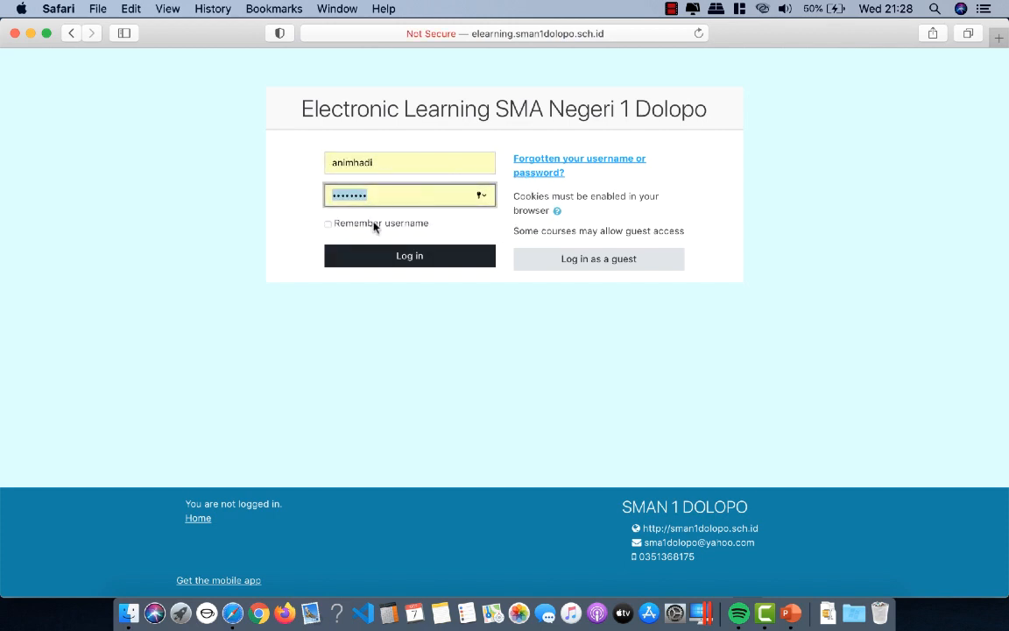
left_click(407, 259)
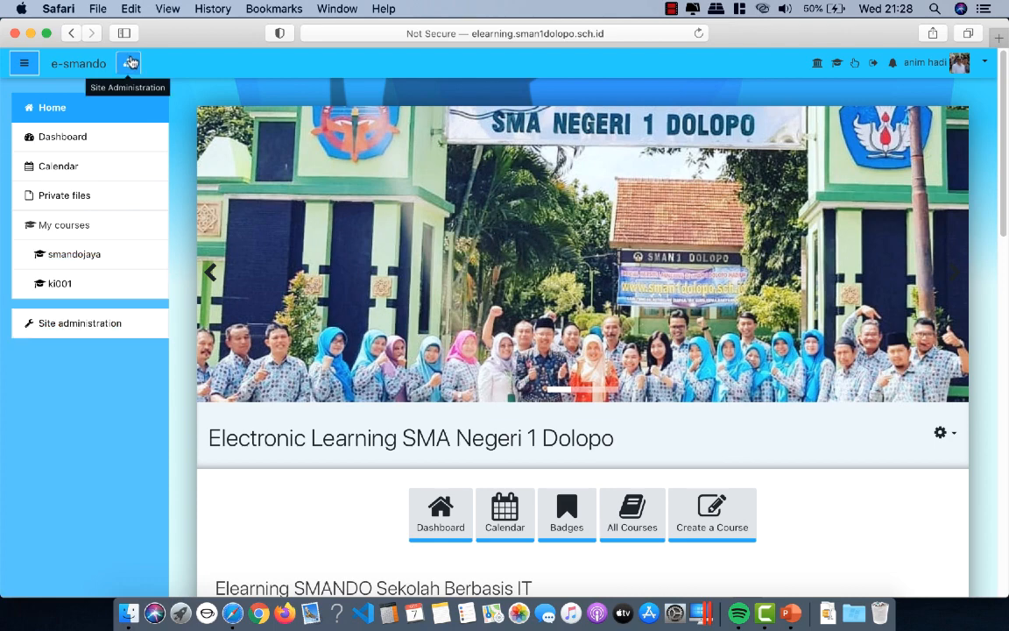
- Open the Experimental settings in the Development section of Site administration
left_click(92, 324)
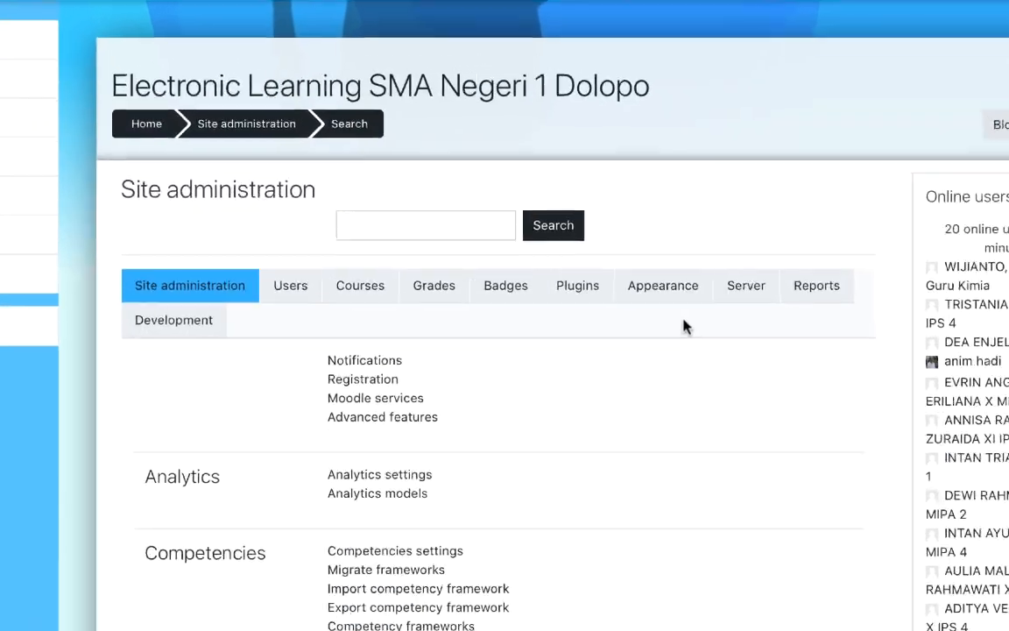
scroll(727, 417, "down", 1)
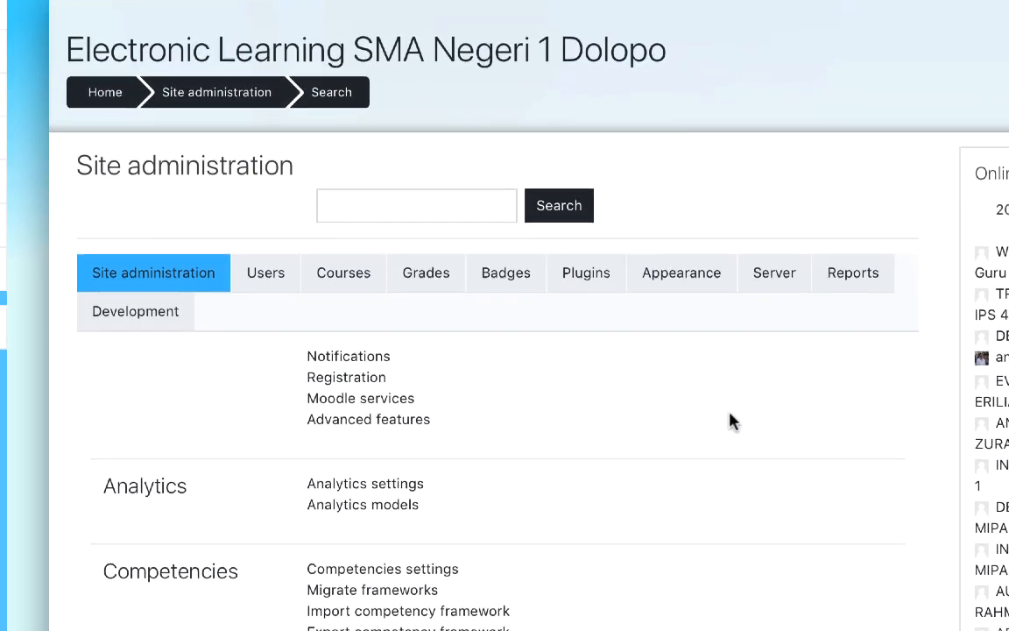
scroll(732, 421, "down", 1)
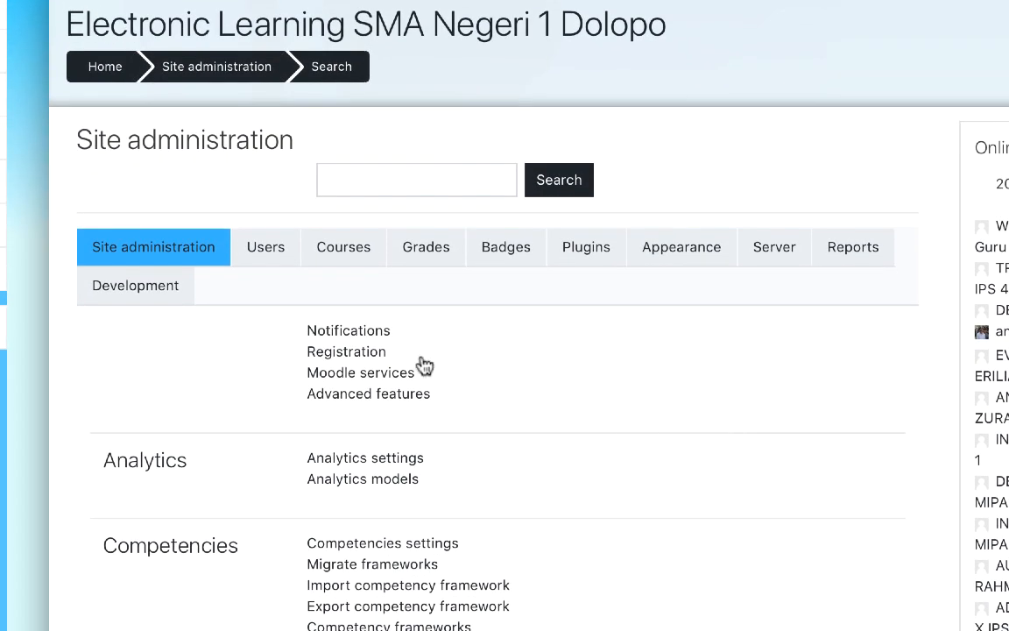
left_click(193, 302)
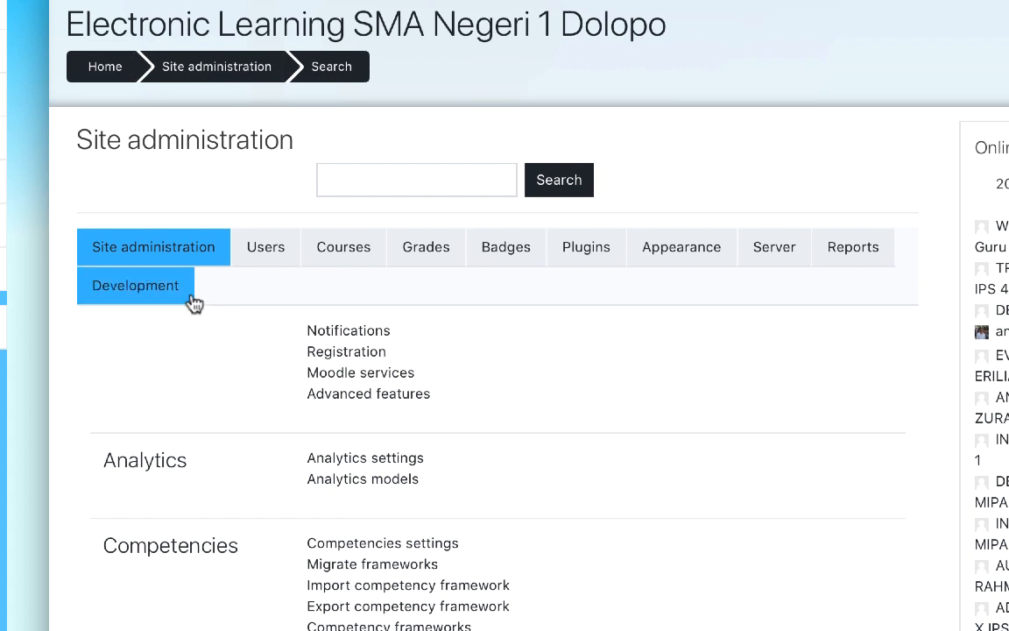
left_click(134, 300)
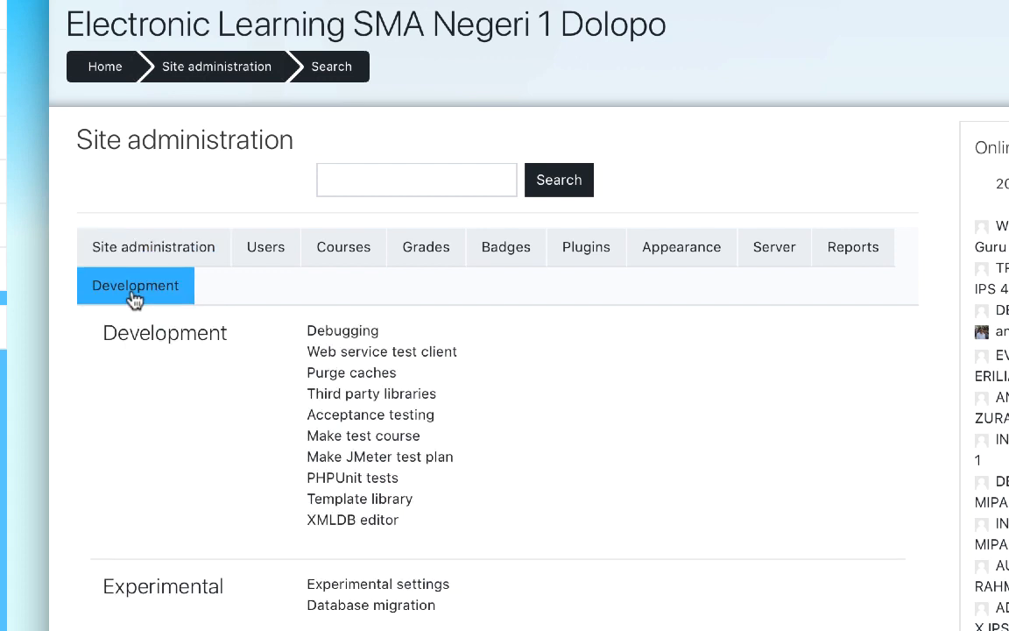
scroll(681, 296, "down", 2)
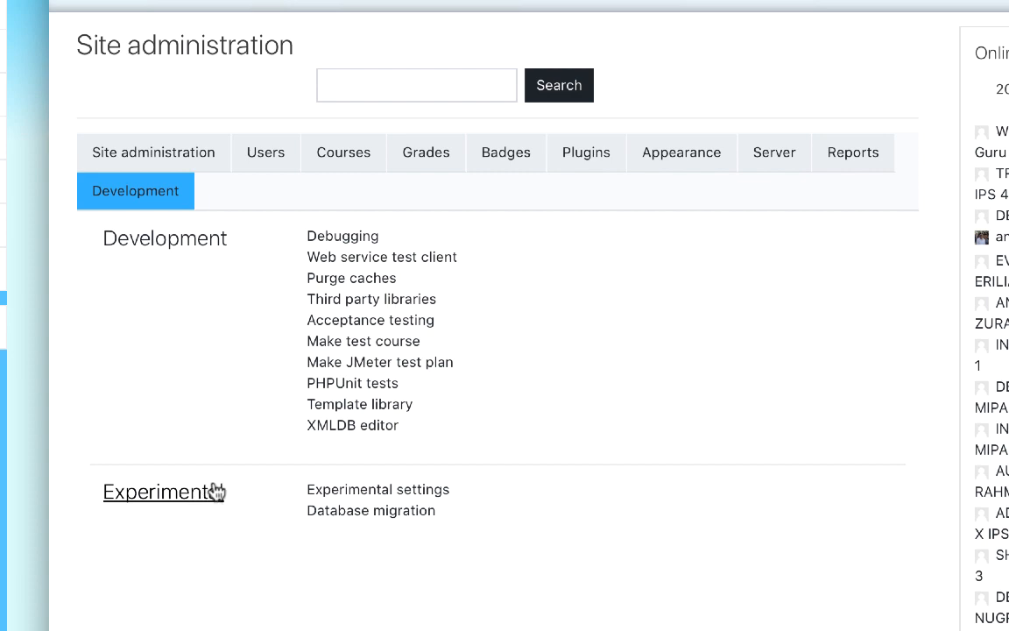
left_click(402, 492)
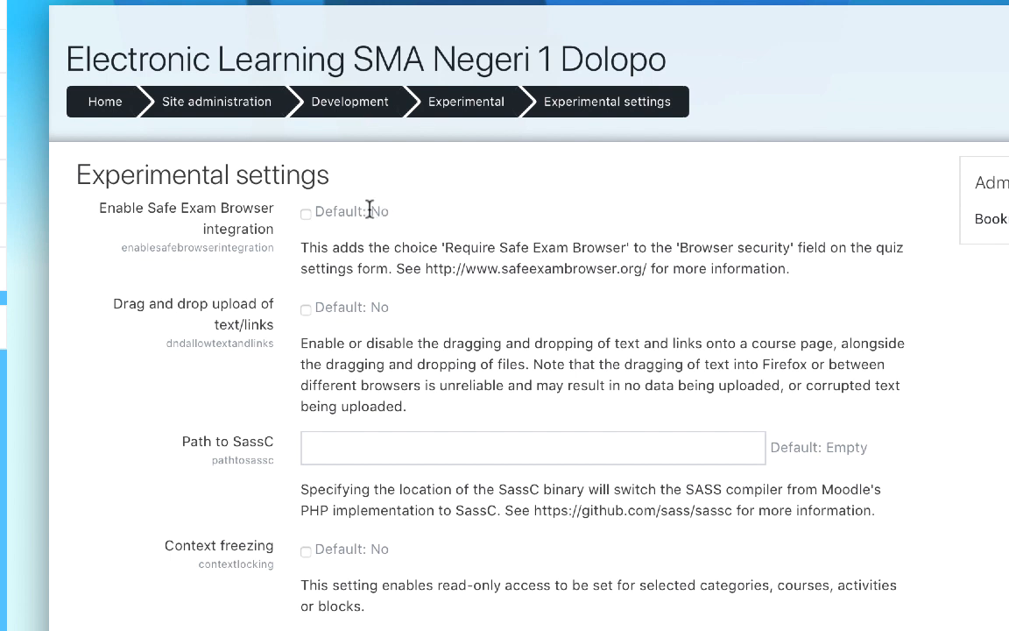
- Enable Safe Exam Browser integration in the Experimental settings and save the changes
left_click(306, 215)
scroll(501, 308, "down", 3)
scroll(500, 308, "up", 3)
scroll(502, 308, "down", 5)
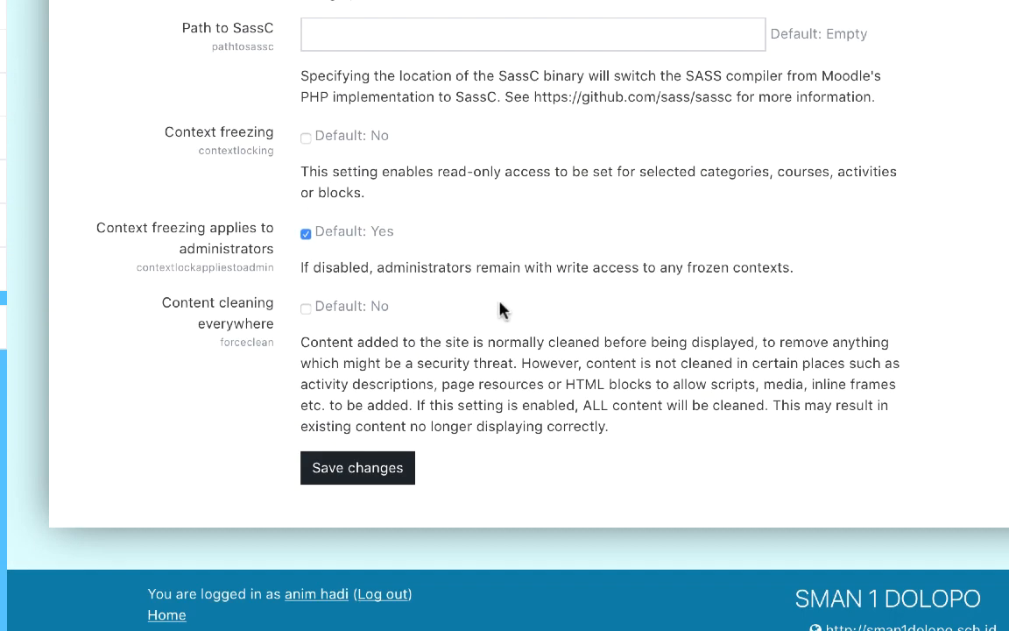
left_click(357, 482)
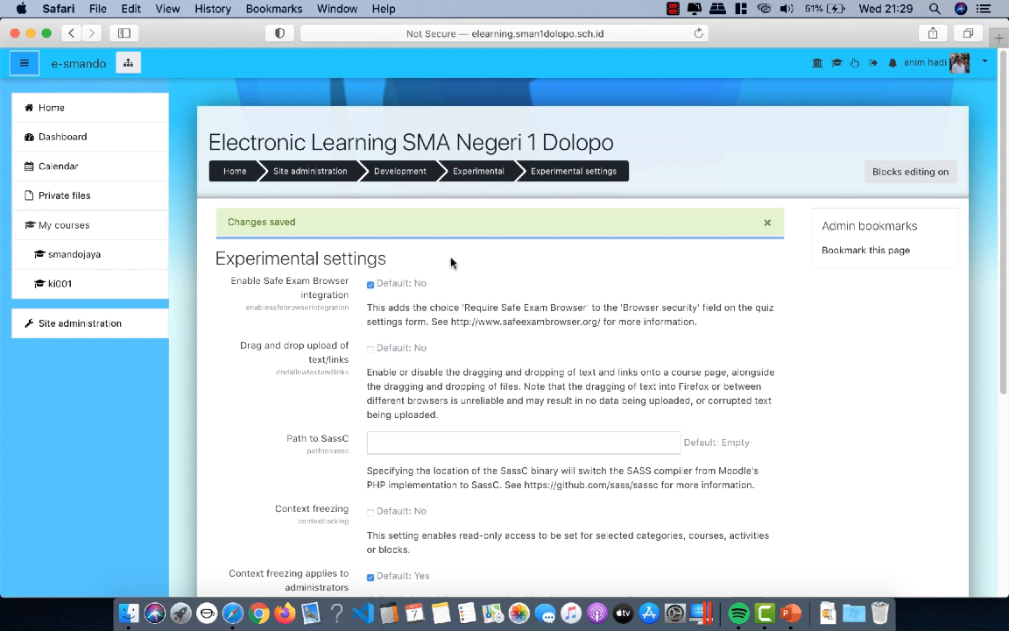
scroll(451, 262, "down", 1)
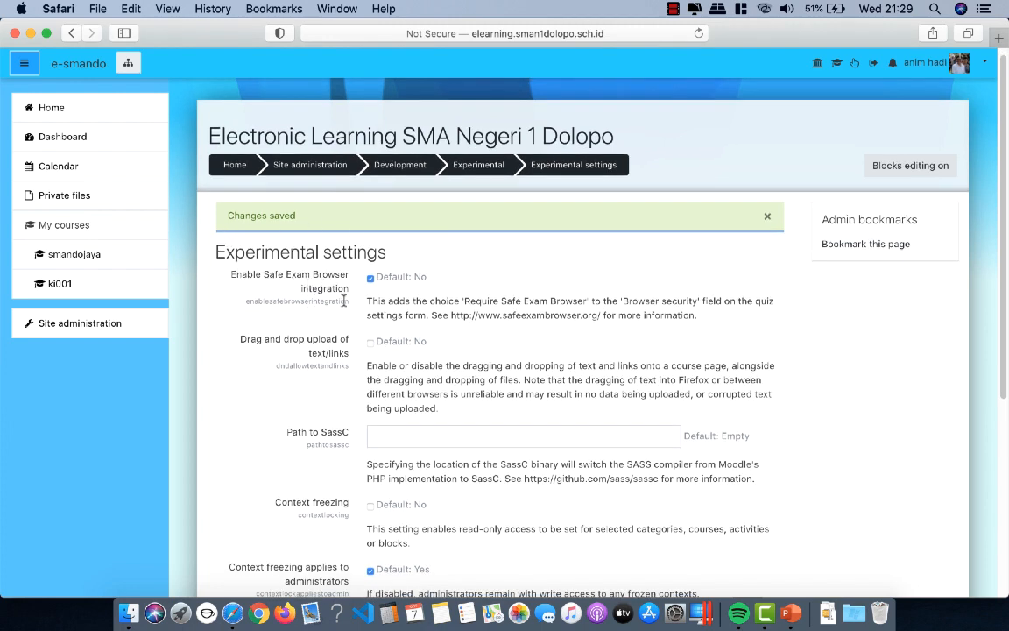
scroll(473, 289, "down", 3)
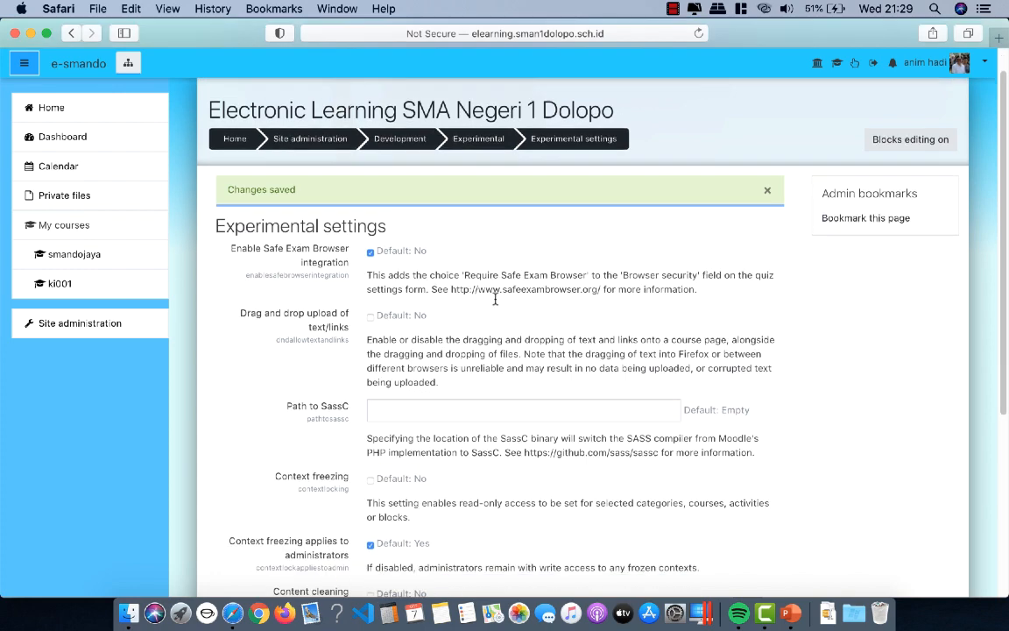
scroll(495, 300, "down", 5)
scroll(610, 252, "up", 8)
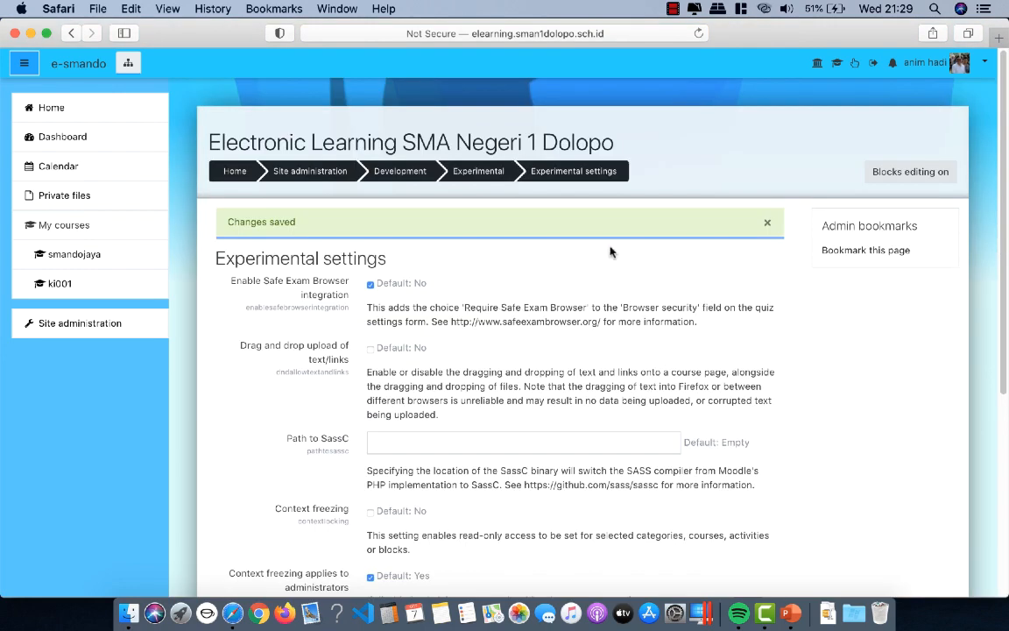
- Log out of the administrator session and sign in again using the saved username and account password
left_click(928, 63)
left_click(919, 195)
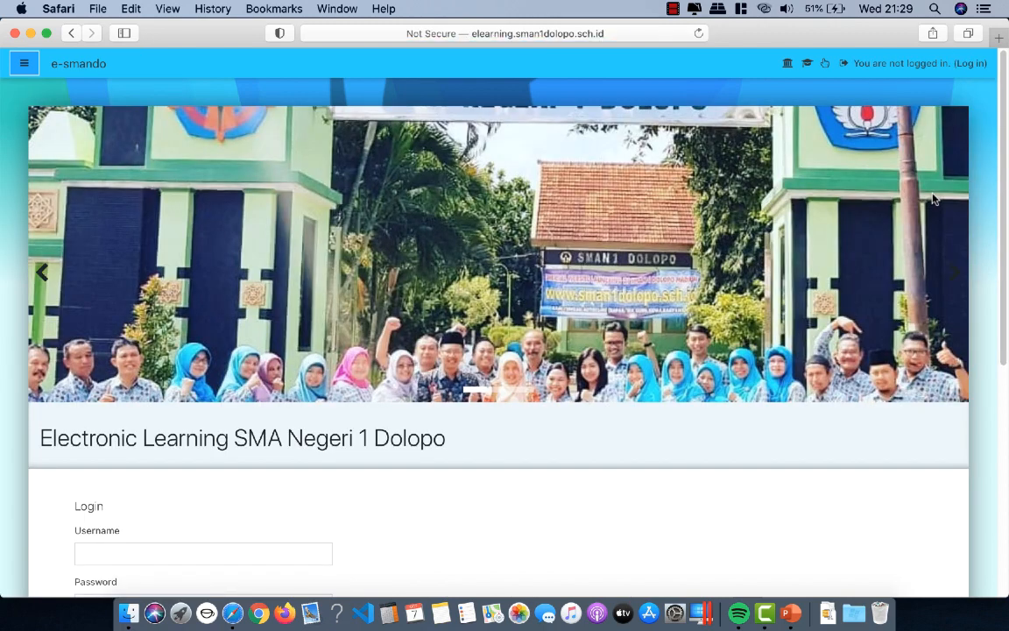
left_click(971, 63)
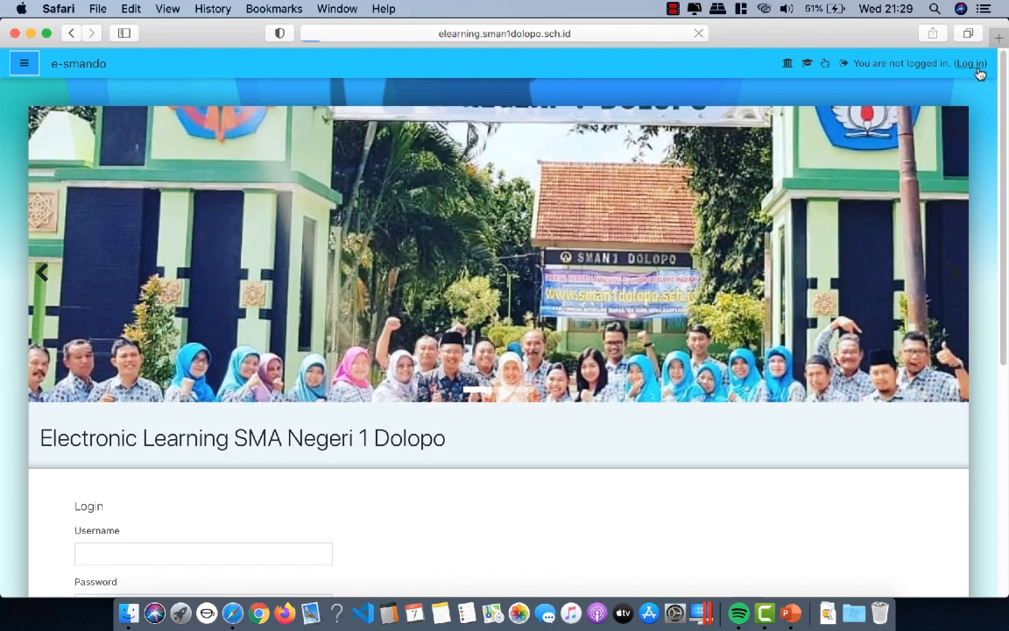
left_click(441, 163)
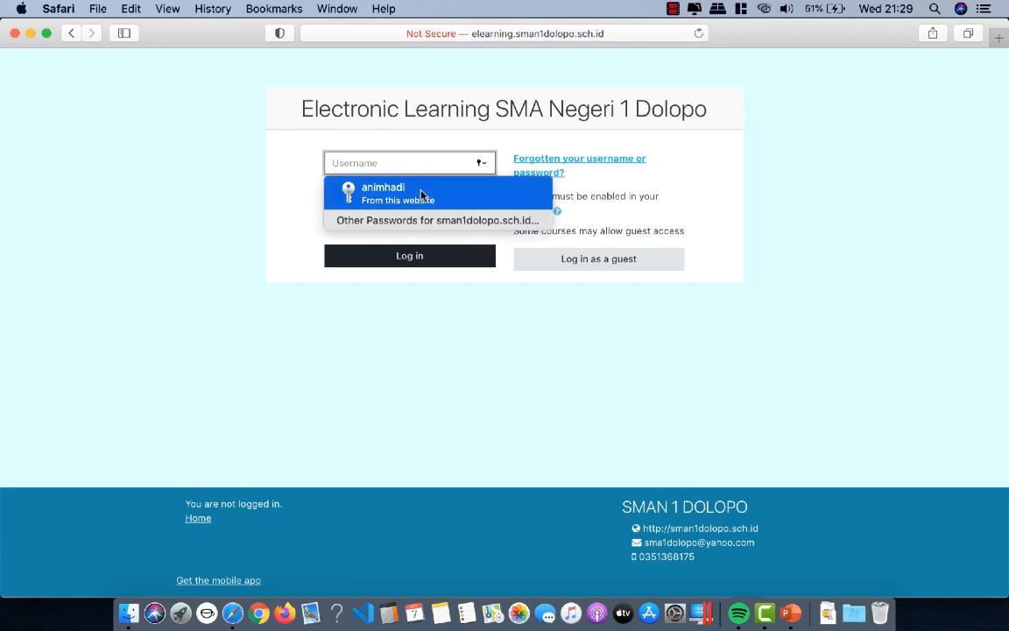
left_click(421, 195)
left_click(421, 256)
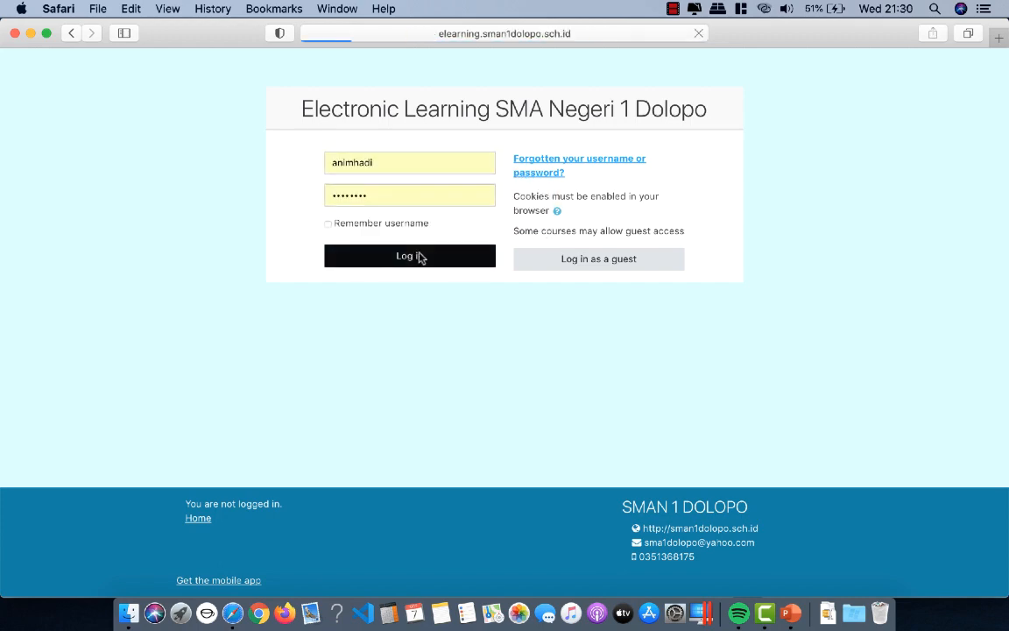
- Open the class X chemistry course in the teacher's own category under PEMBELAJARAN dan PENILAIAN HARIAN, 2019-2020
scroll(385, 344, "down", 10)
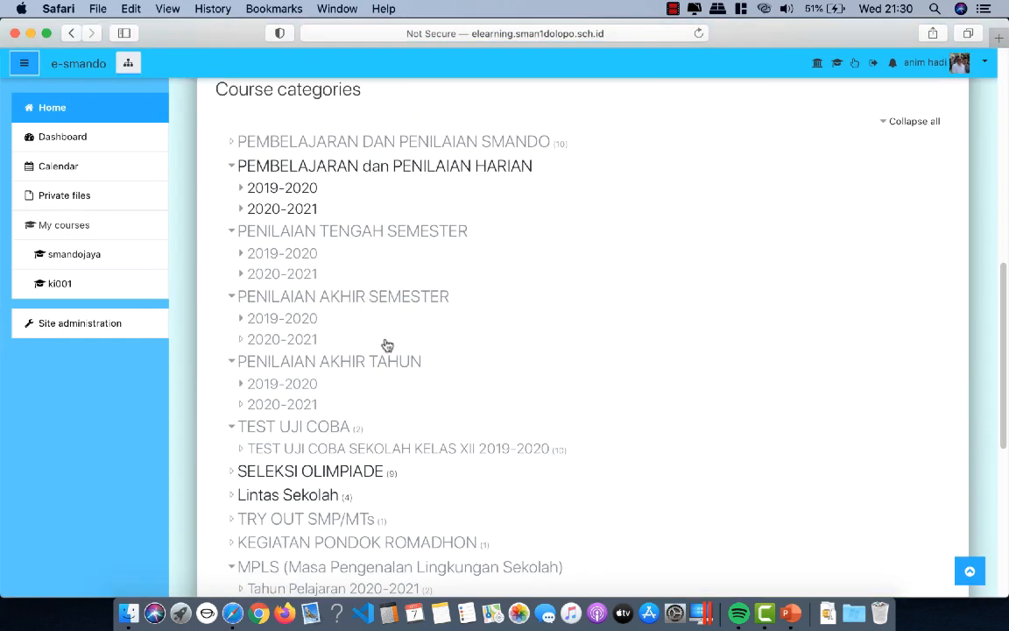
left_click(304, 189)
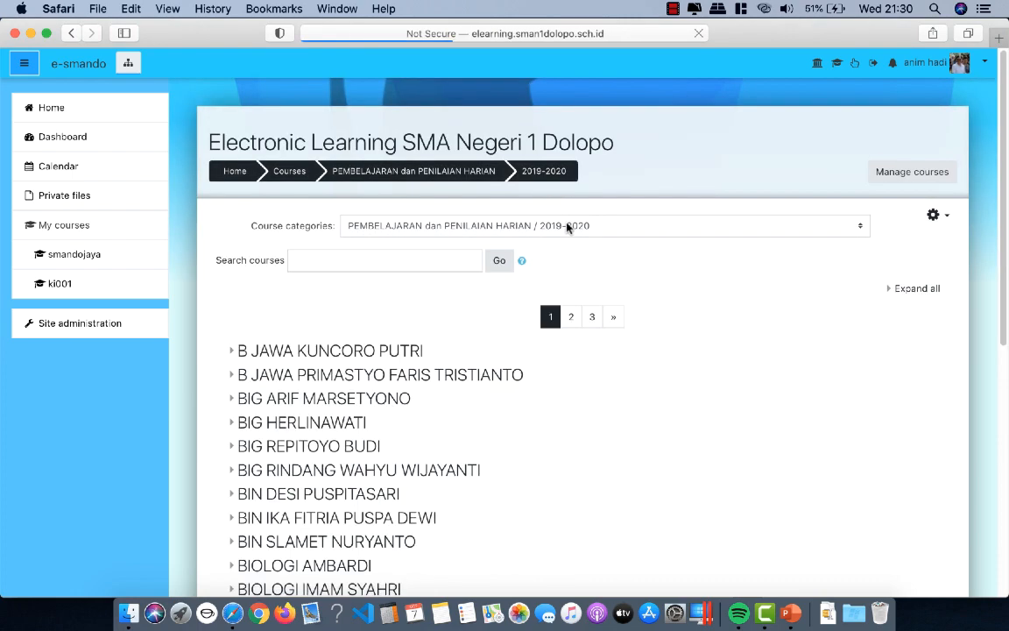
scroll(606, 278, "down", 3)
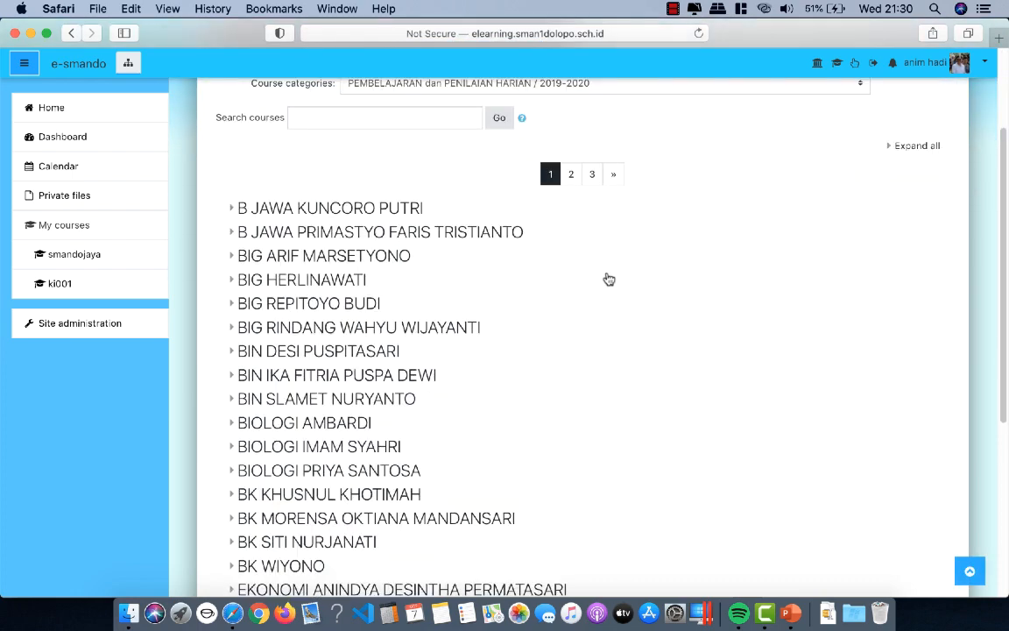
left_click(593, 176)
scroll(521, 262, "down", 5)
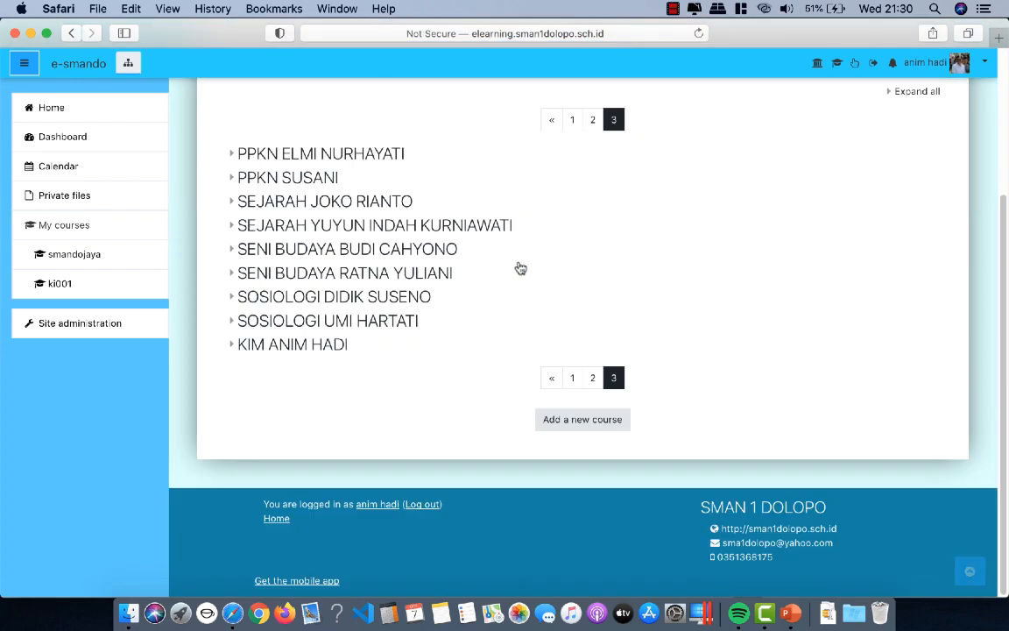
left_click(334, 344)
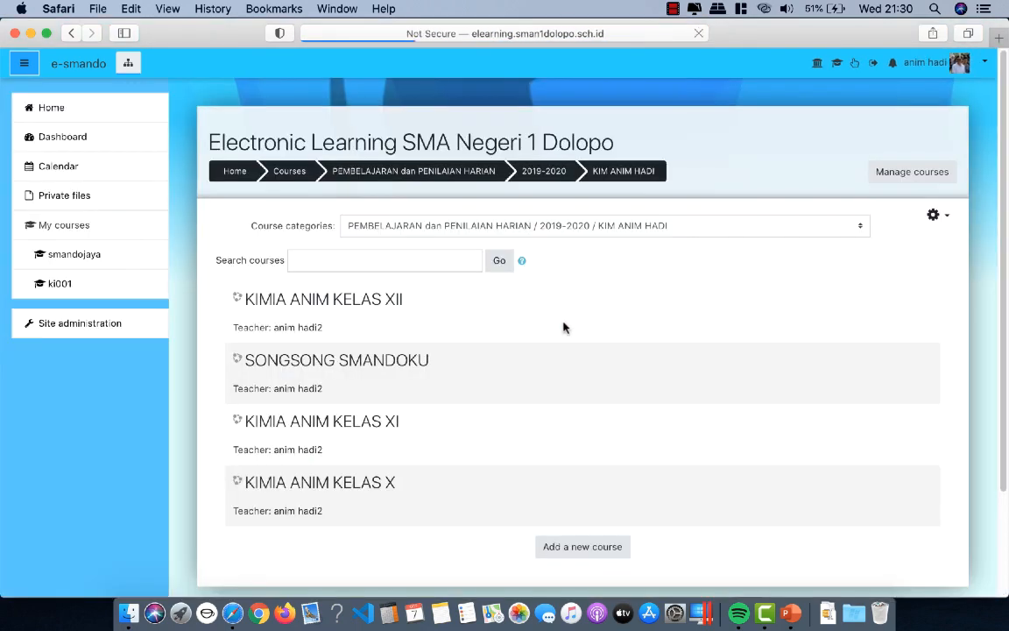
scroll(565, 327, "down", 2)
left_click(312, 354)
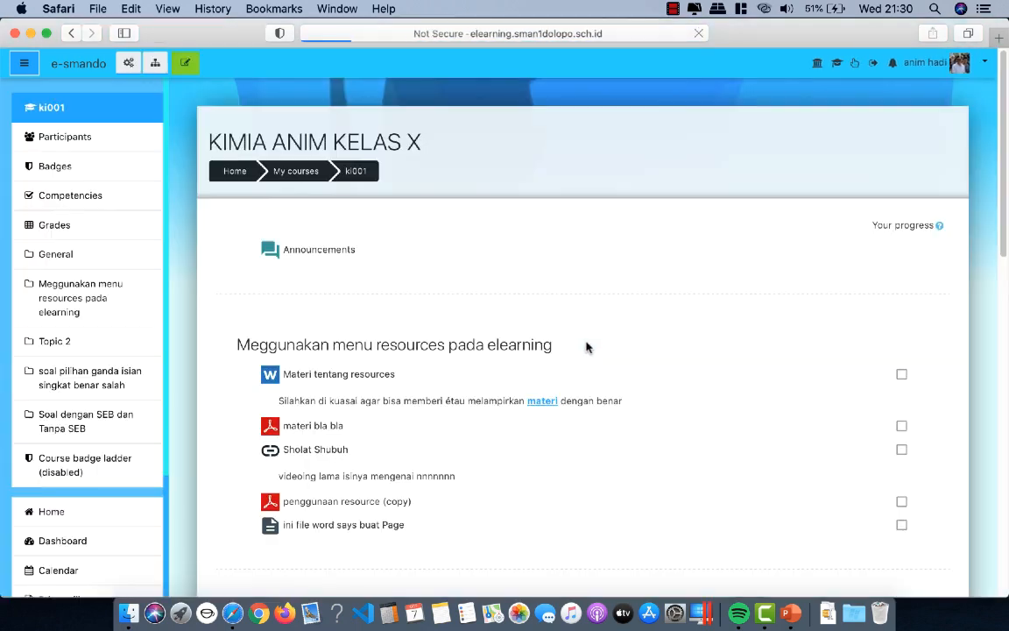
- Turn course editing on and open the settings of the quiz "drag and drop teks TANPA SEB" in the section Soal dengan SEB dan Tanpa SEB
scroll(536, 354, "down", 15)
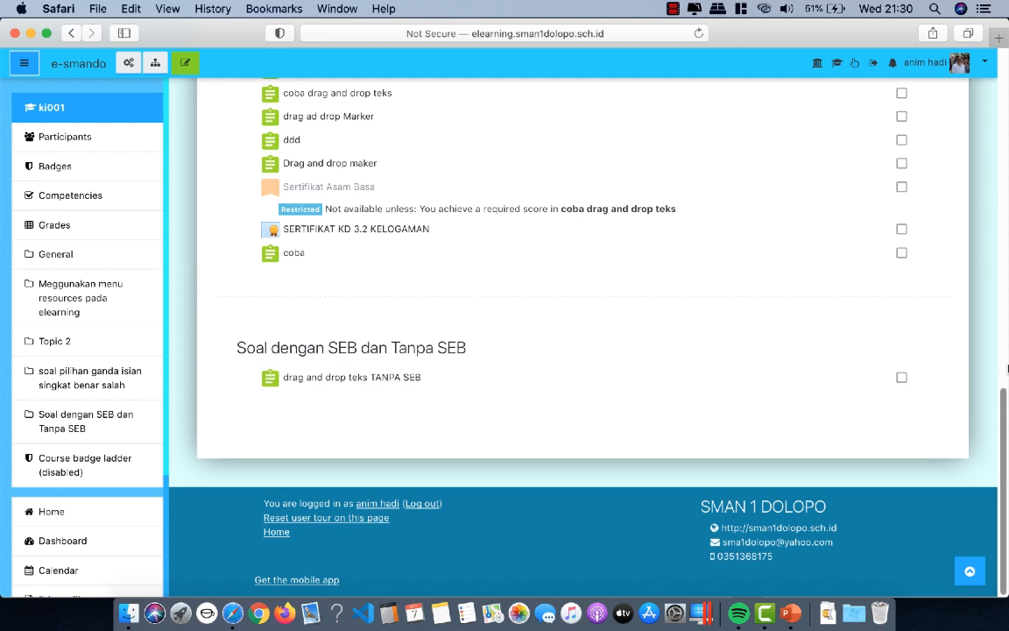
scroll(446, 216, "up", 15)
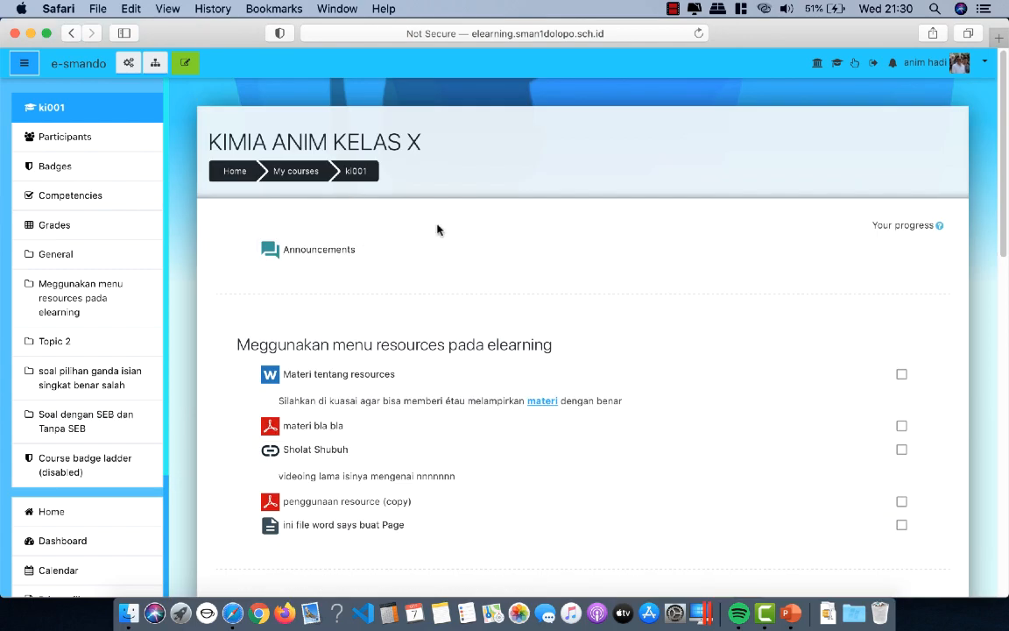
scroll(438, 228, "down", 5)
scroll(439, 227, "down", 5)
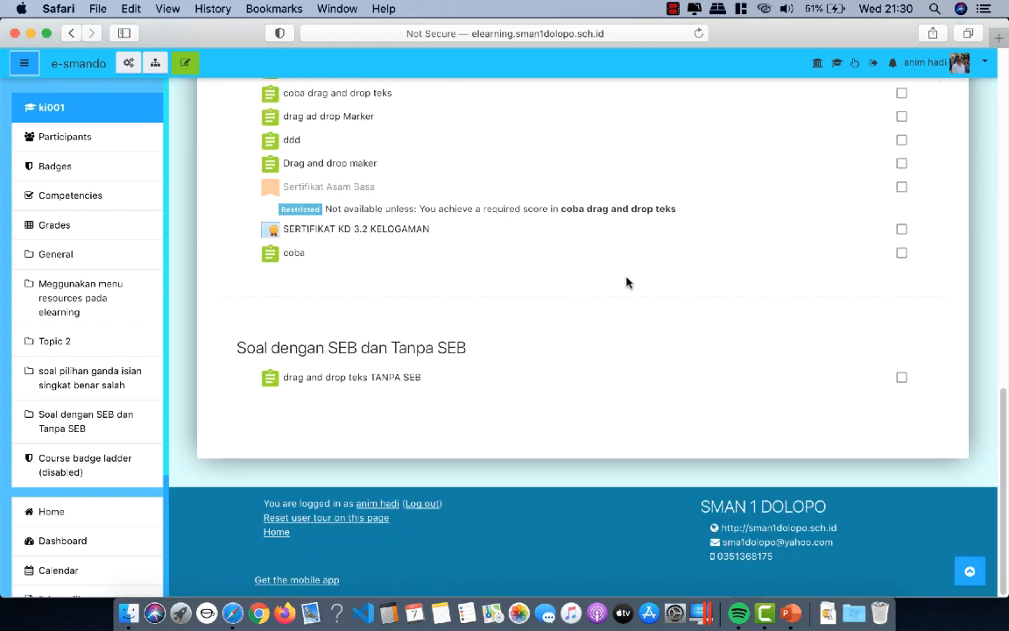
left_click(185, 63)
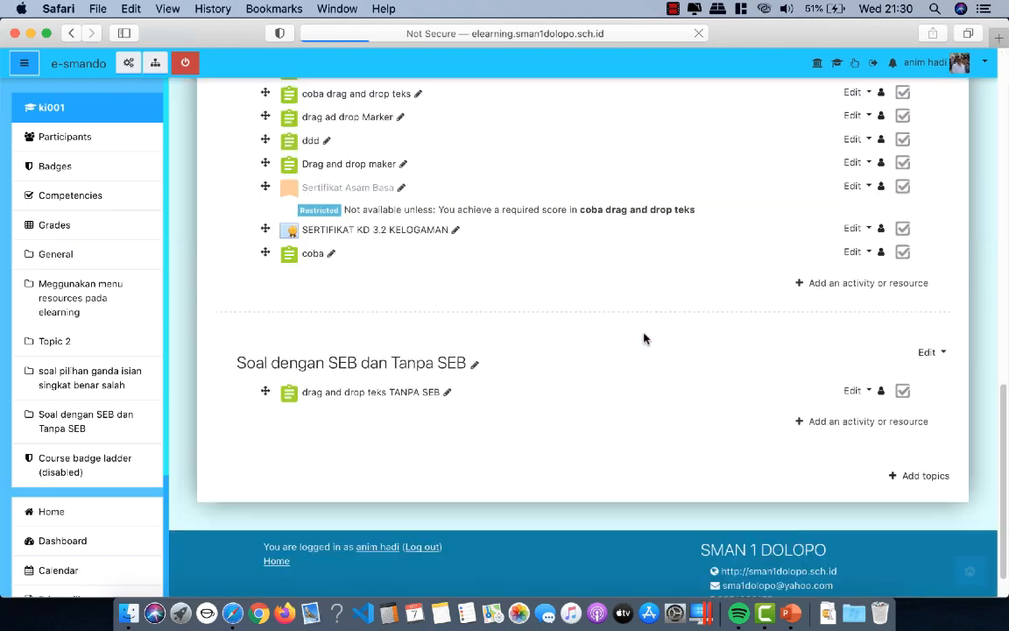
left_click(854, 349)
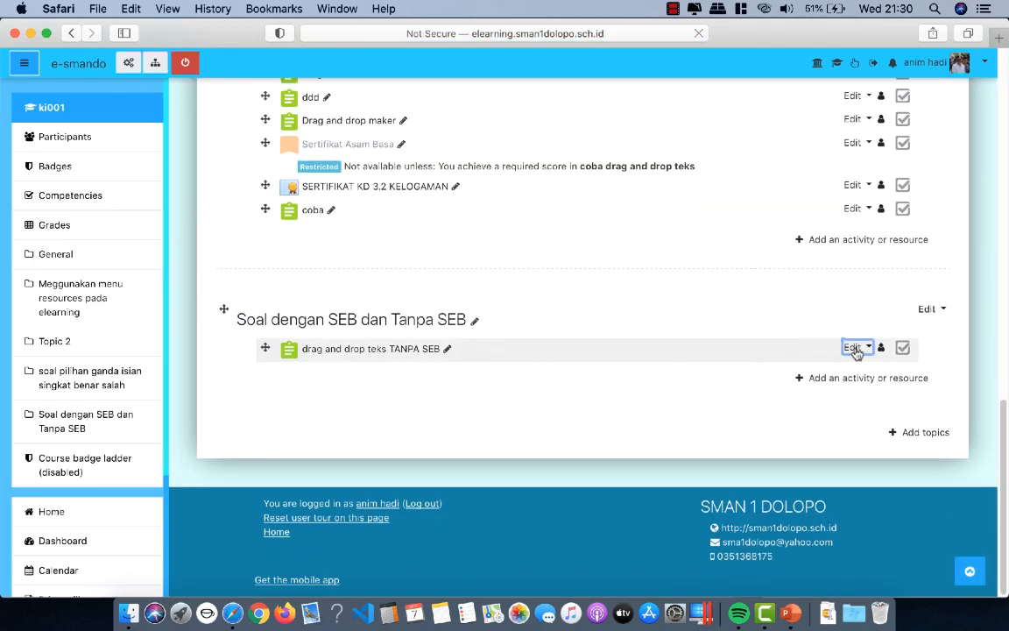
left_click(838, 337)
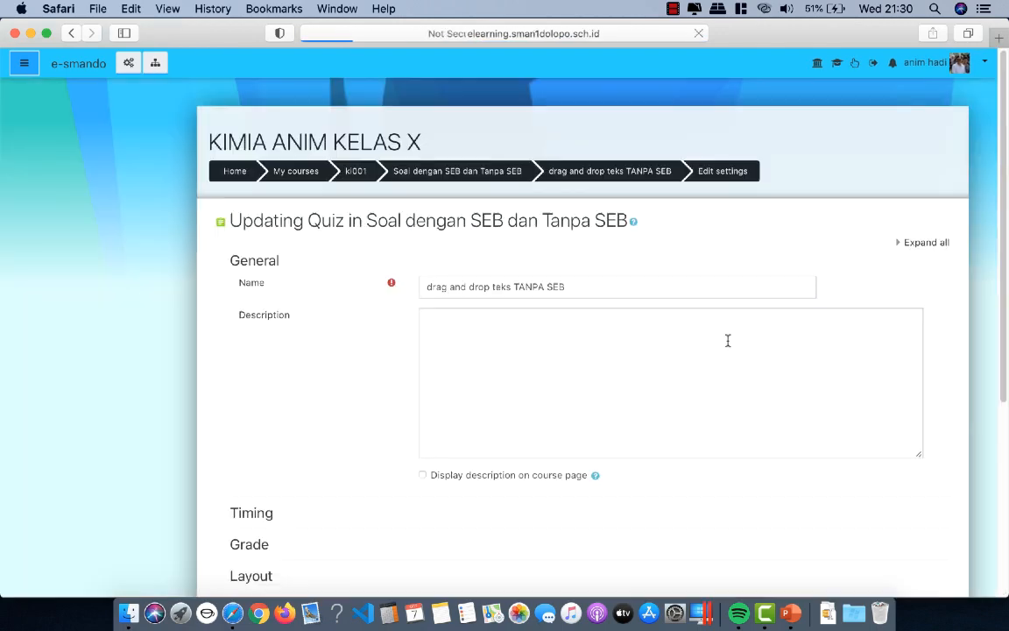
- Set the quiz's Browser security to "Require the use of Safe Exam Browser" under Extra restrictions on attempts, and save back to the course
scroll(446, 381, "down", 10)
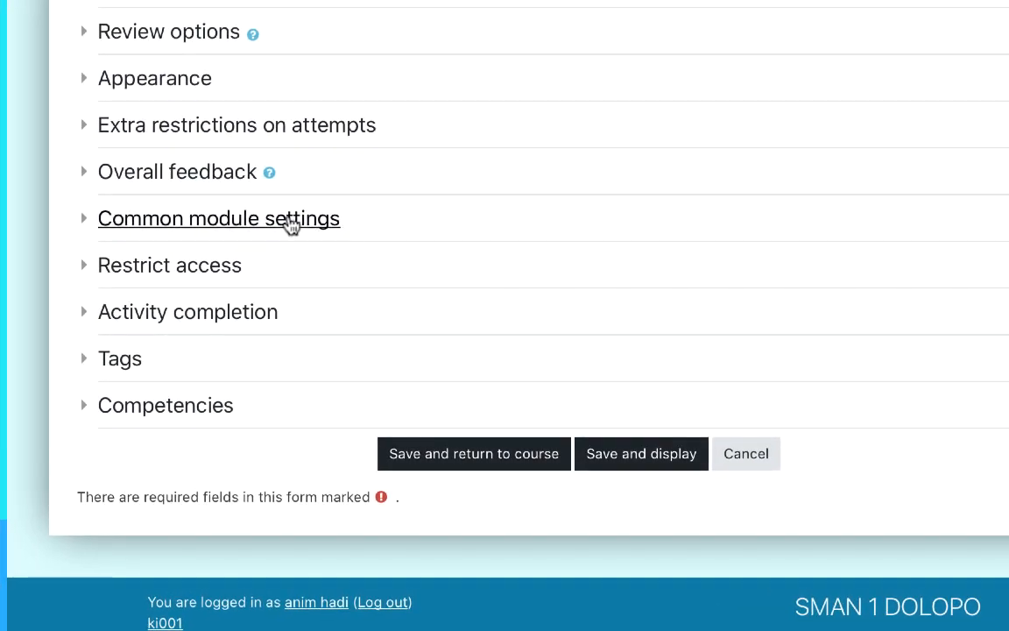
left_click(83, 128)
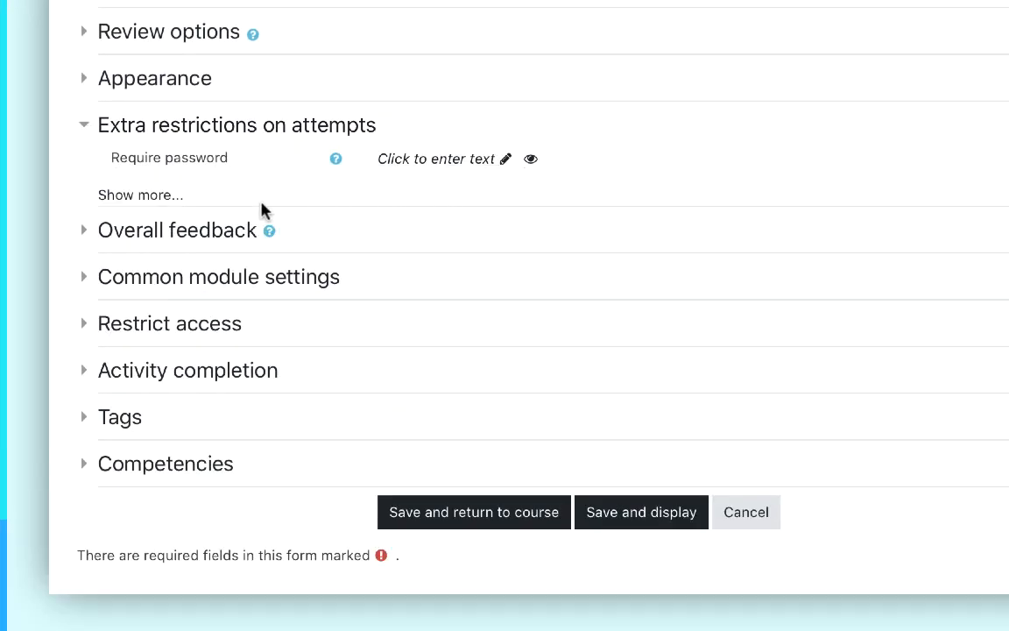
left_click(123, 194)
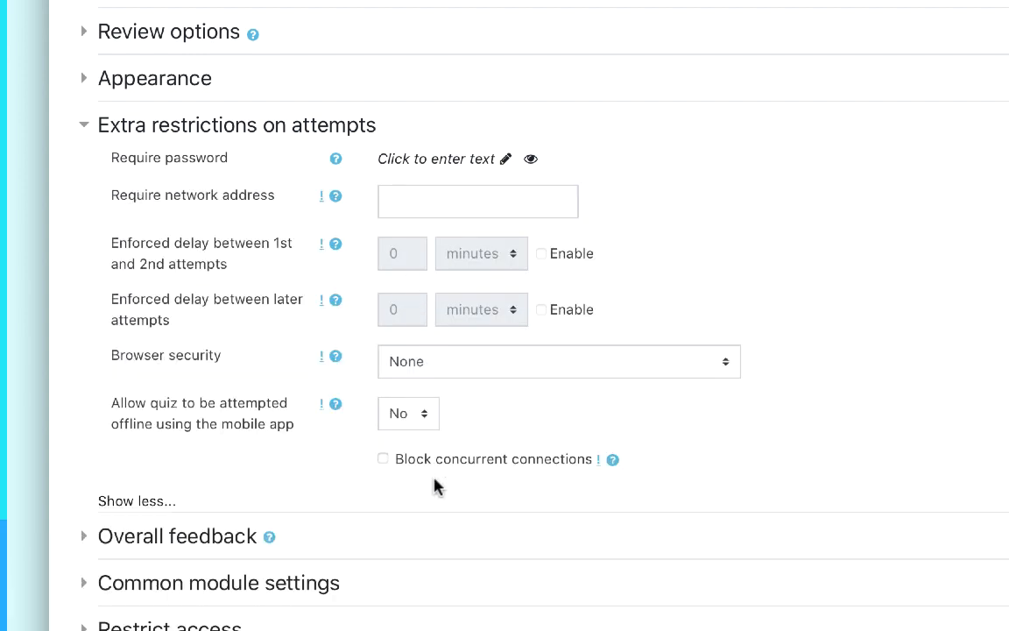
scroll(393, 487, "down", 3)
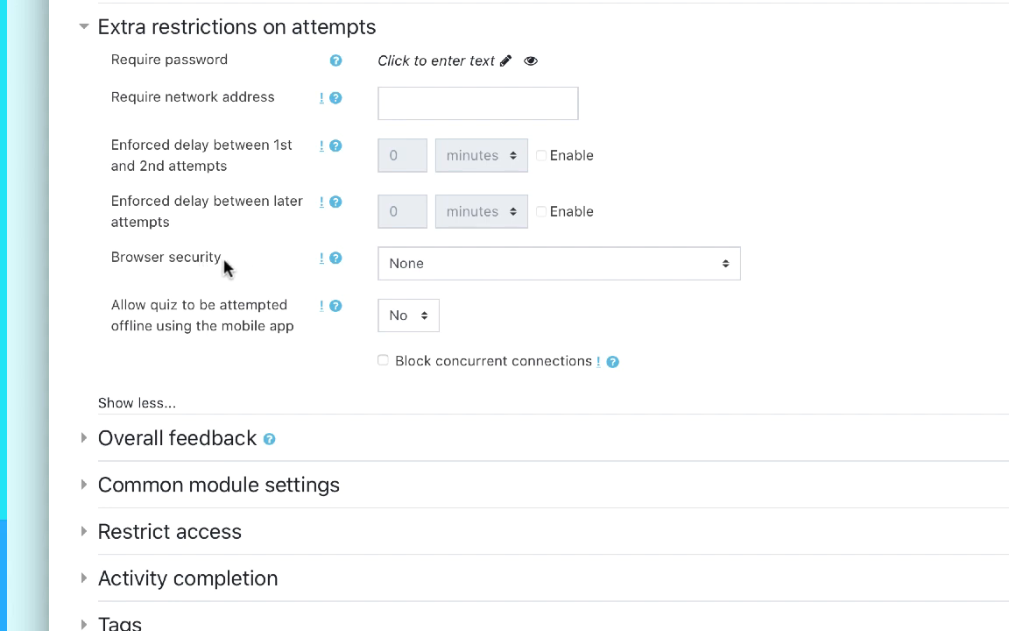
left_click(487, 268)
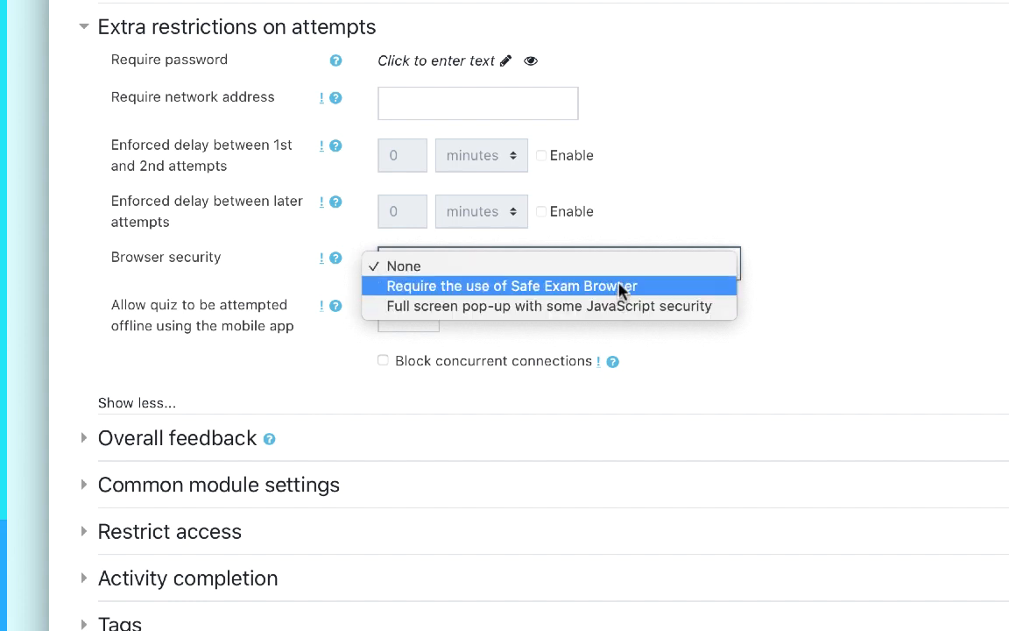
left_click(537, 295)
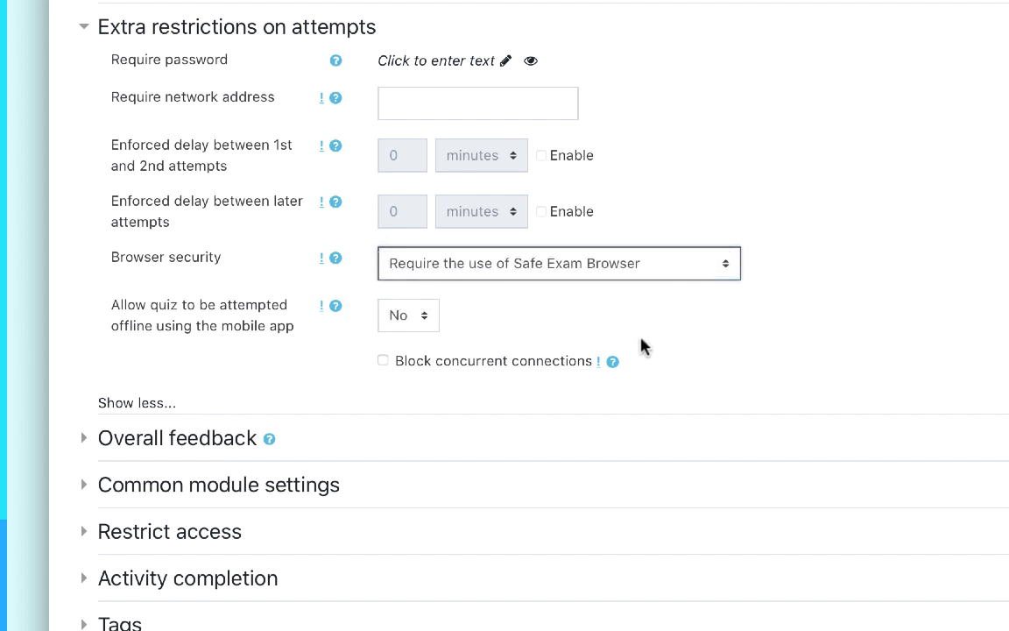
scroll(675, 302, "down", 3)
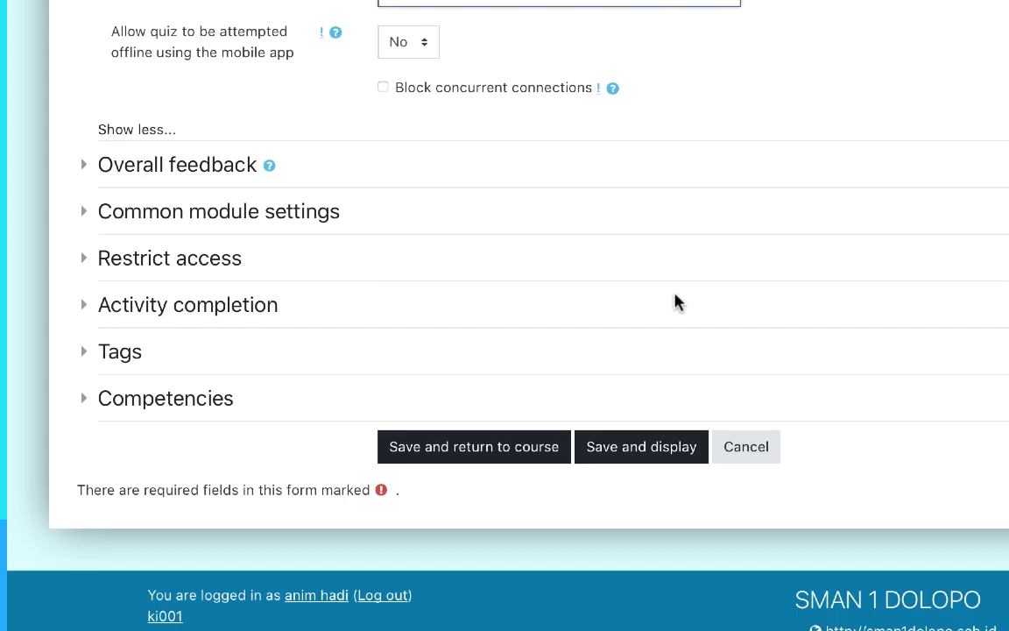
left_click(478, 458)
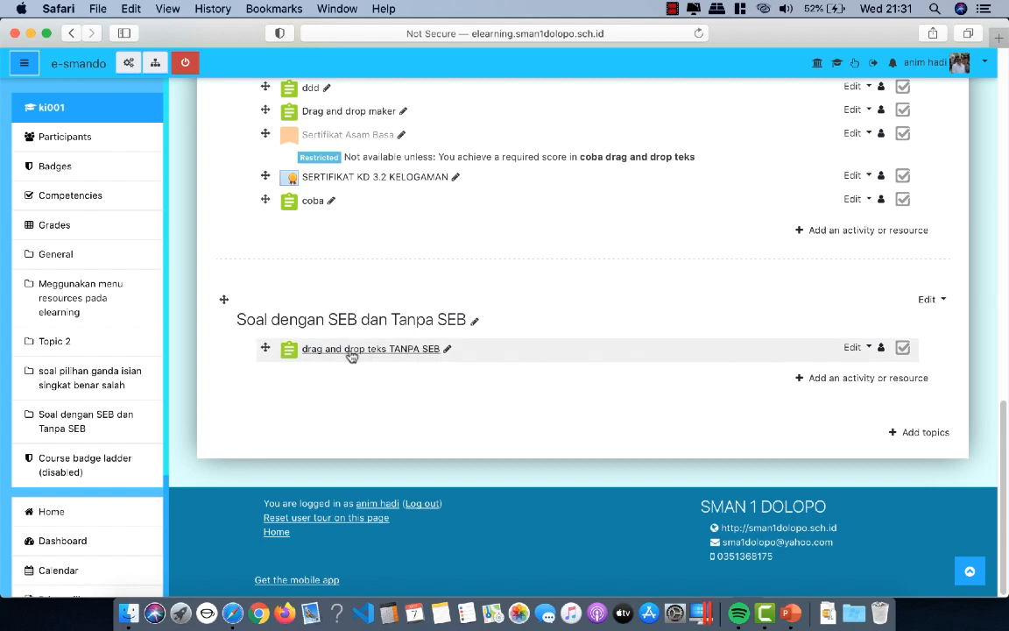
- Switch to Google Chrome and open the Electronic Learning SMA Negeri 1 Dolopo site at elearning.sman1dolopo.sch.id:5060
left_click(287, 615)
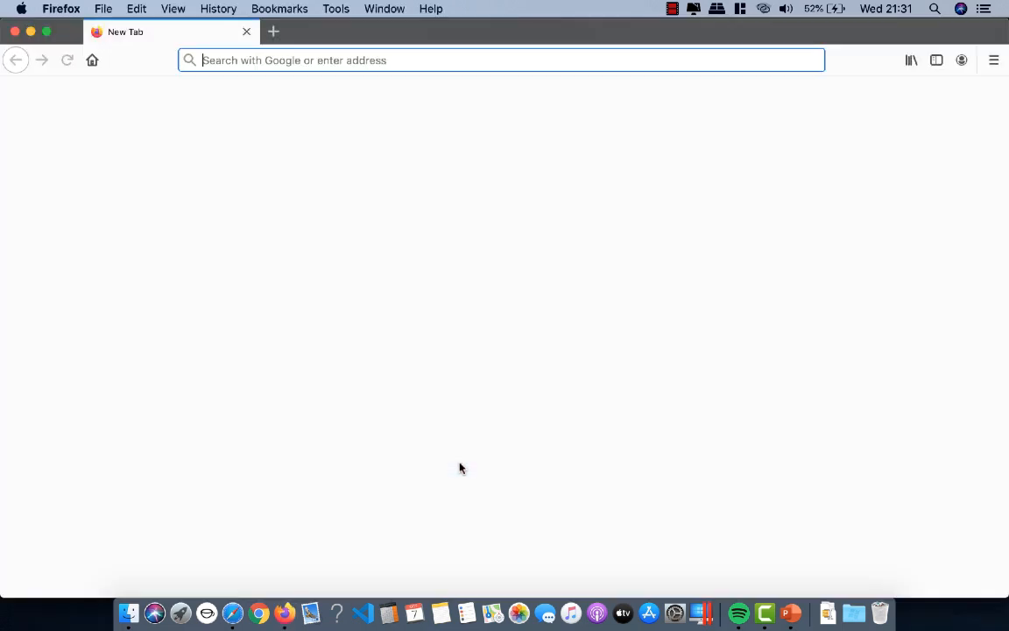
left_click(233, 613)
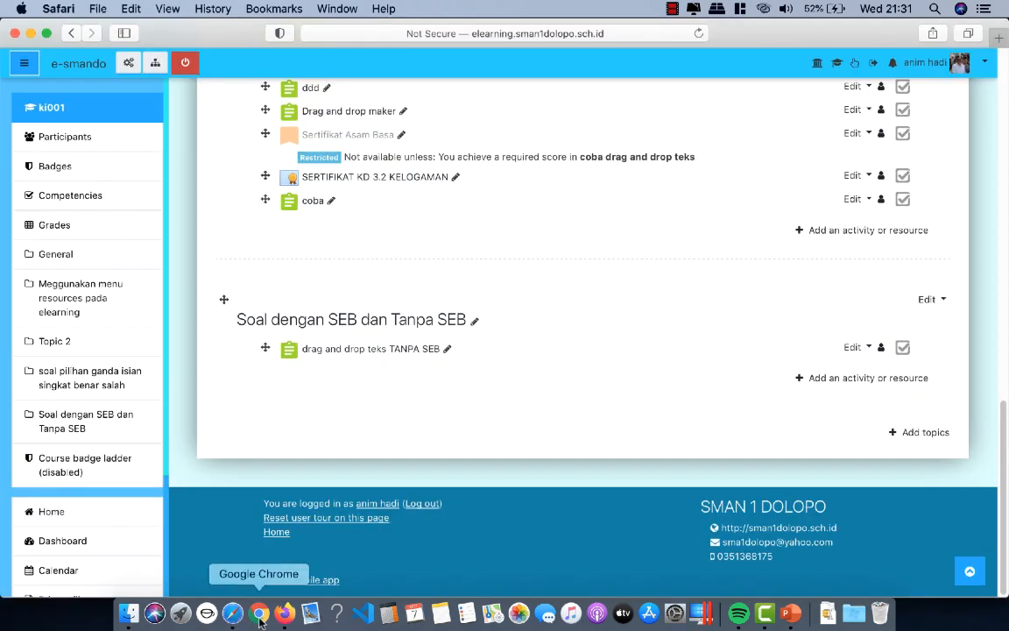
left_click(260, 615)
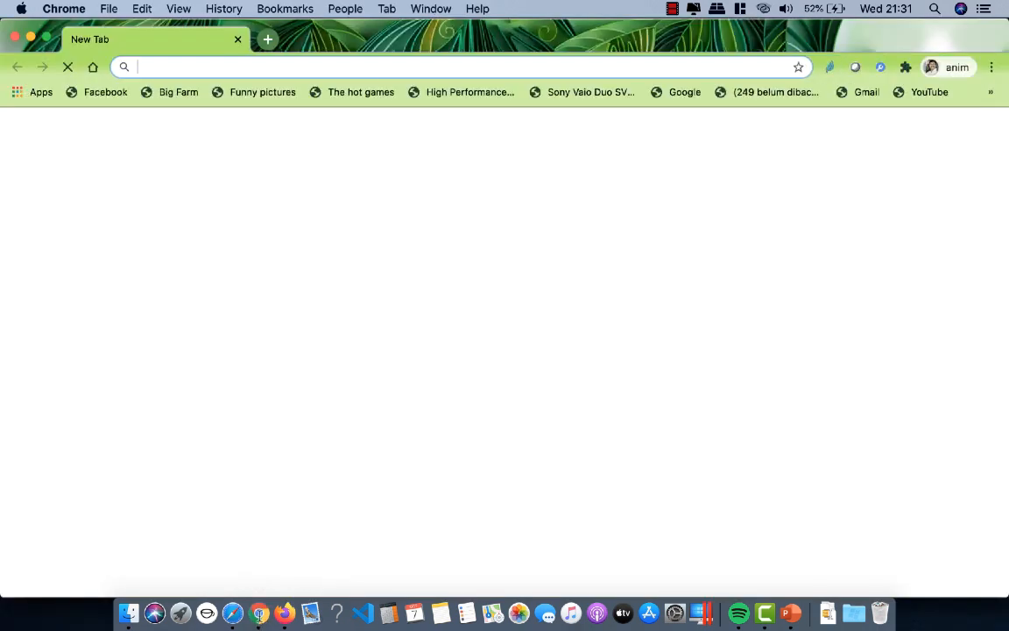
type("e")
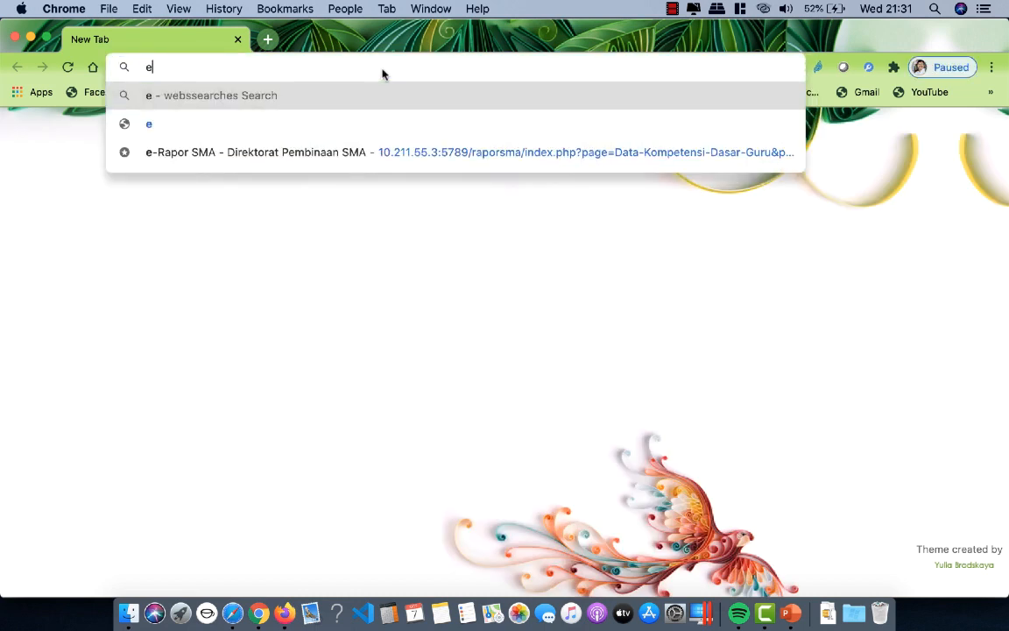
type("l")
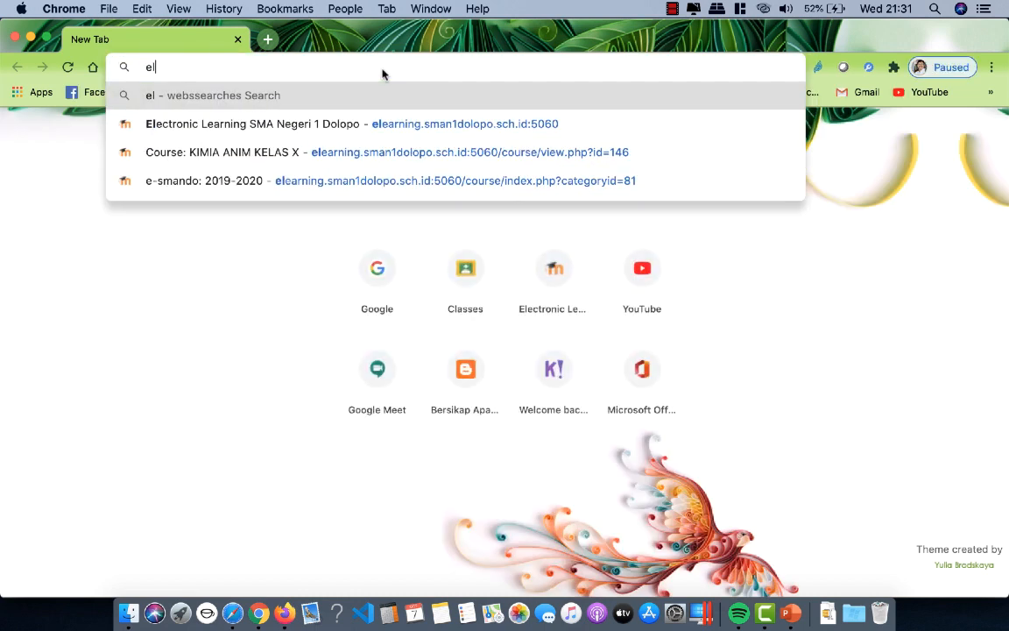
left_click(335, 124)
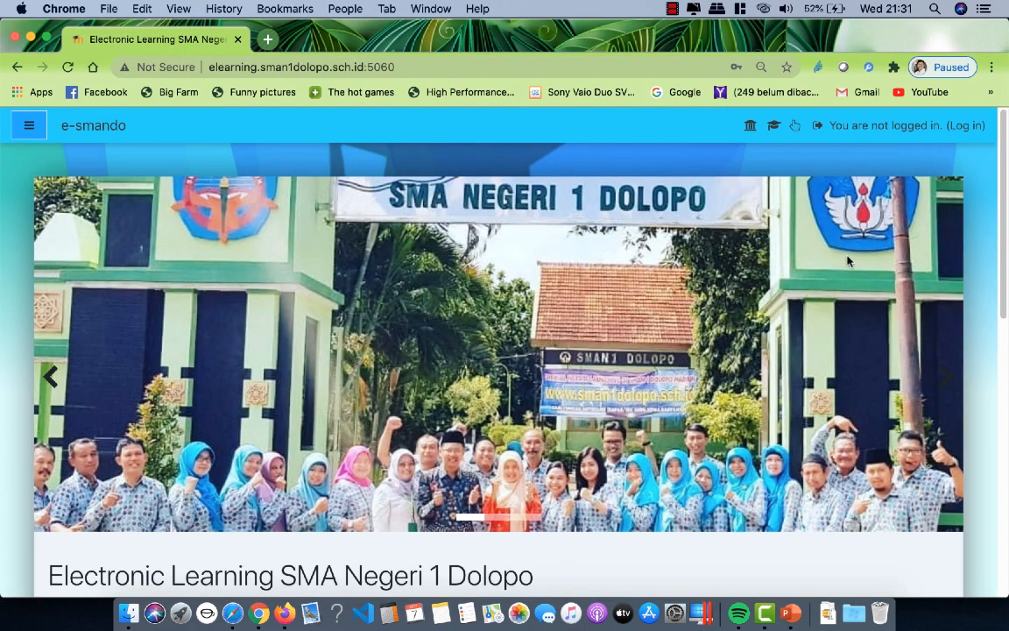
- Log in to the e-learning site as the coba1 test account using its saved username and password
left_click(974, 127)
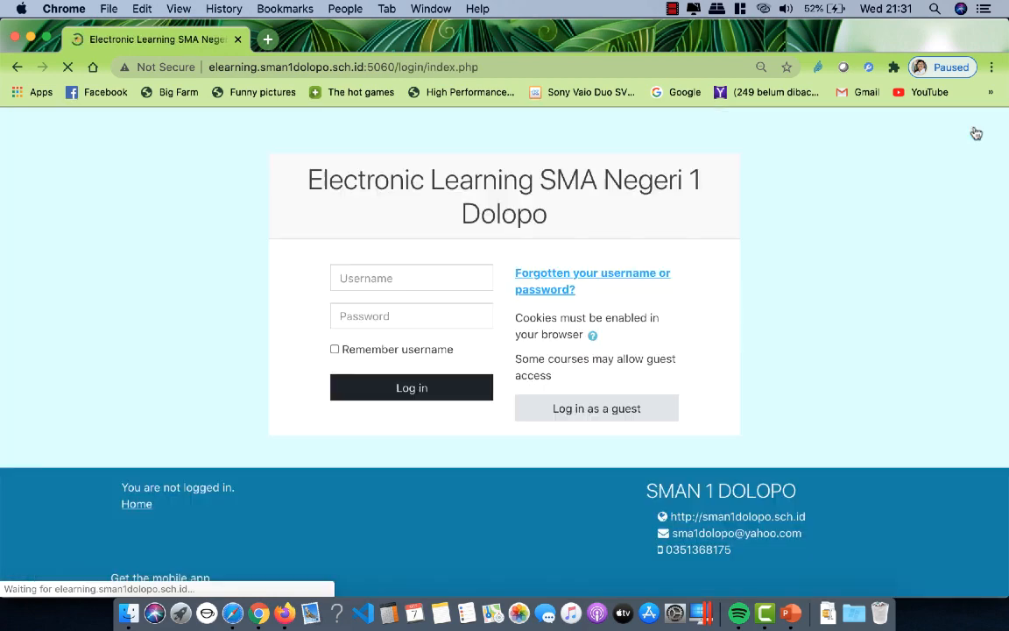
left_click(417, 278)
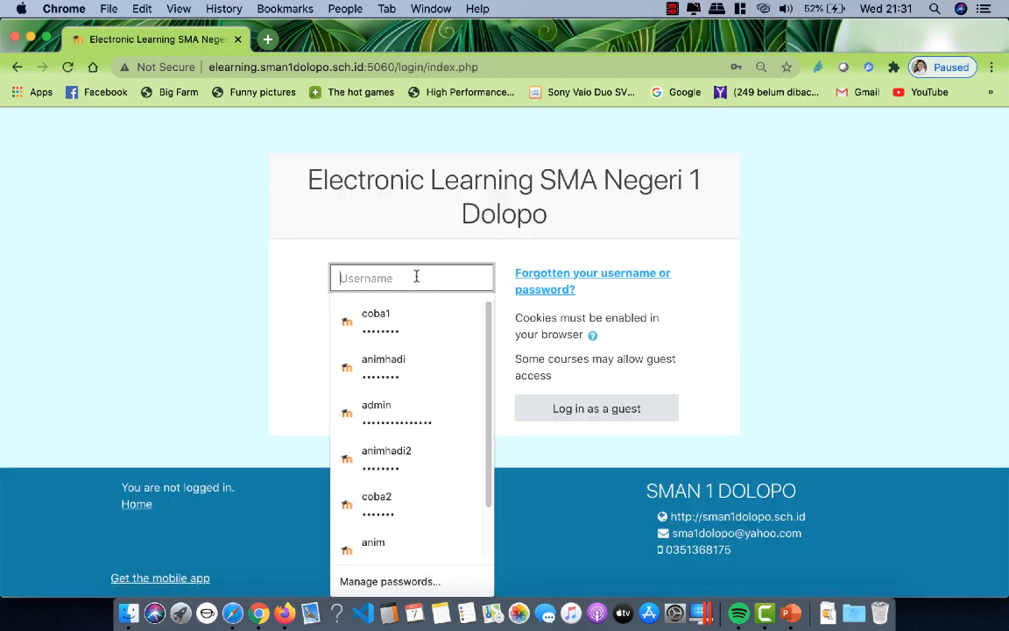
left_click(401, 317)
left_click(401, 389)
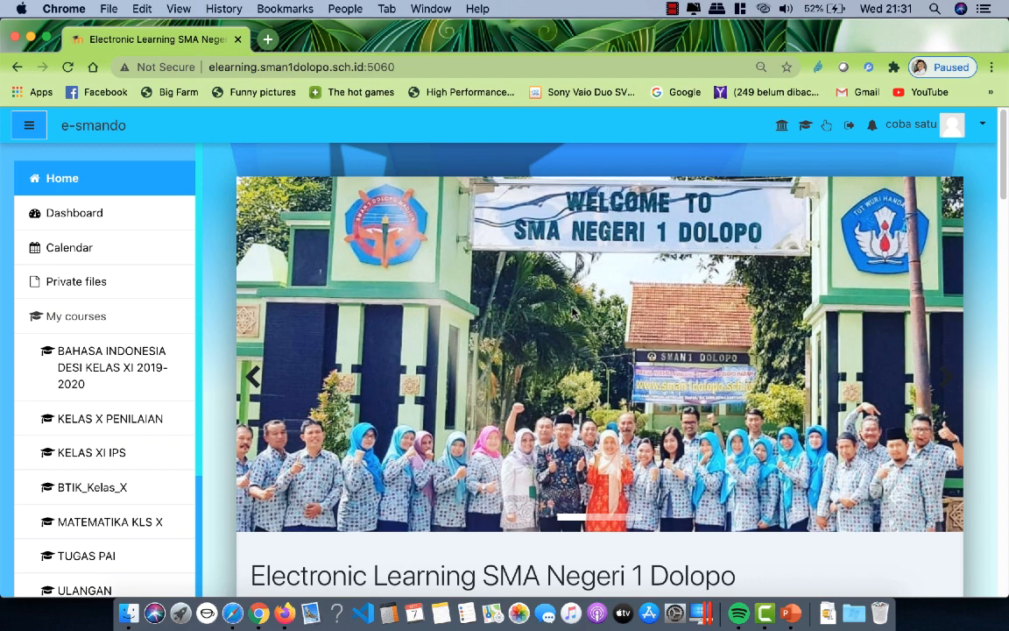
- Open the class X chemistry course from the My courses list on the site's home page
scroll(573, 312, "down", 10)
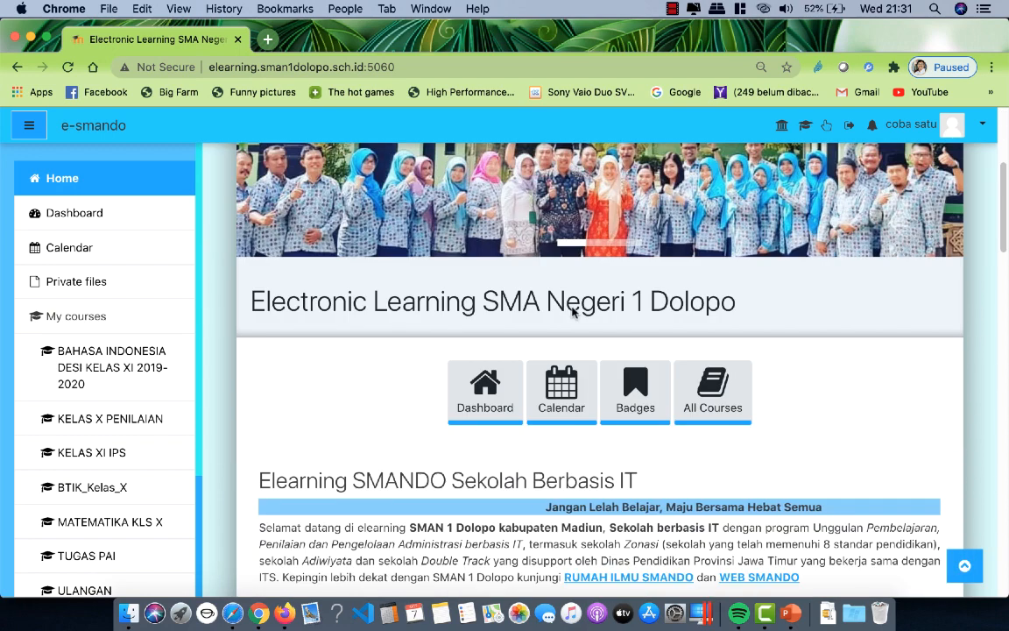
scroll(459, 316, "up", 2)
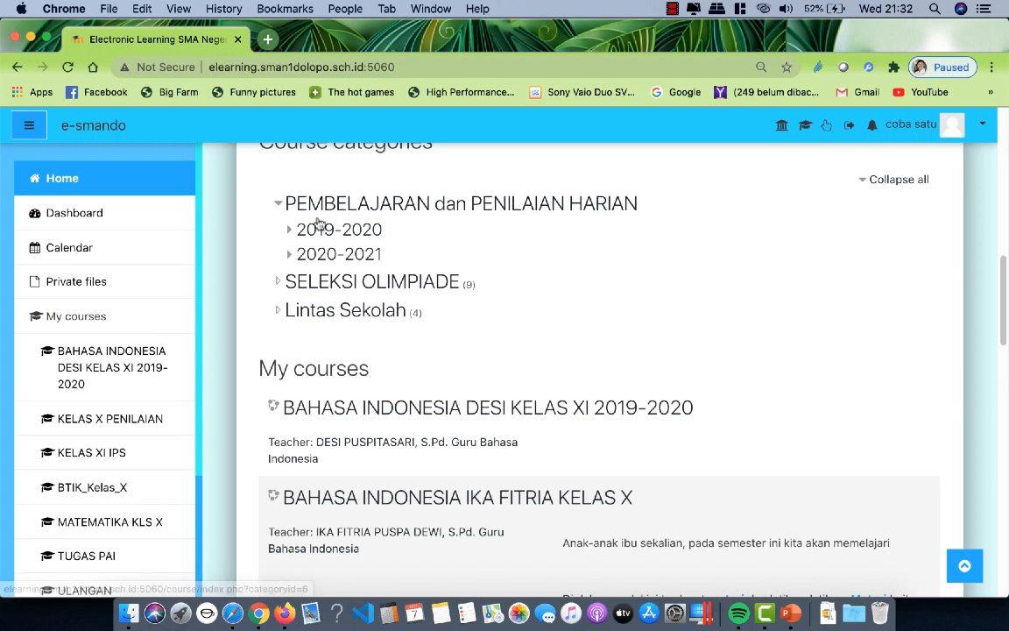
scroll(349, 234, "down", 10)
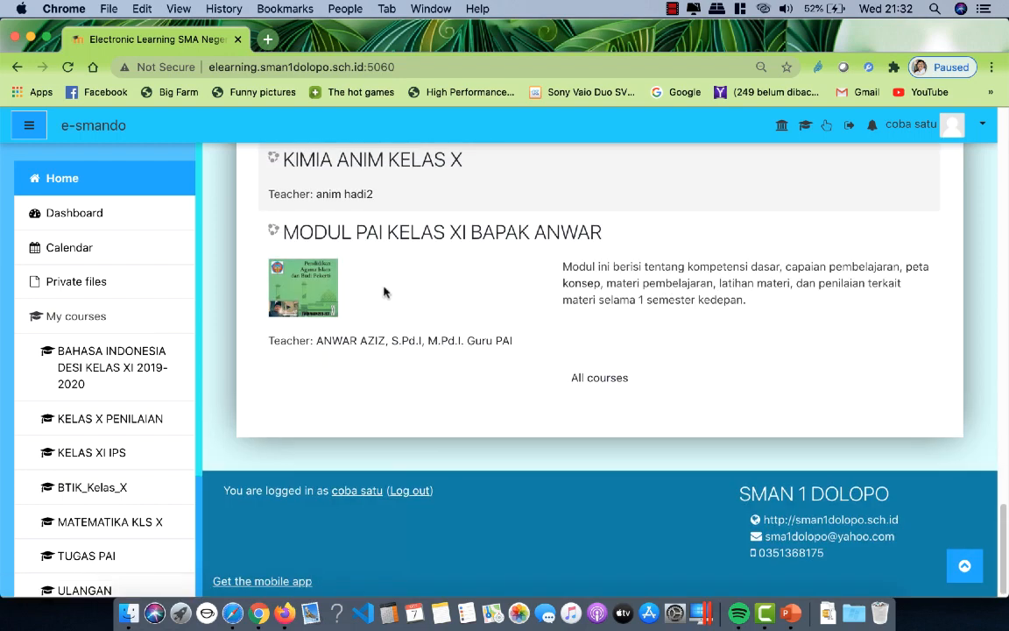
left_click(406, 161)
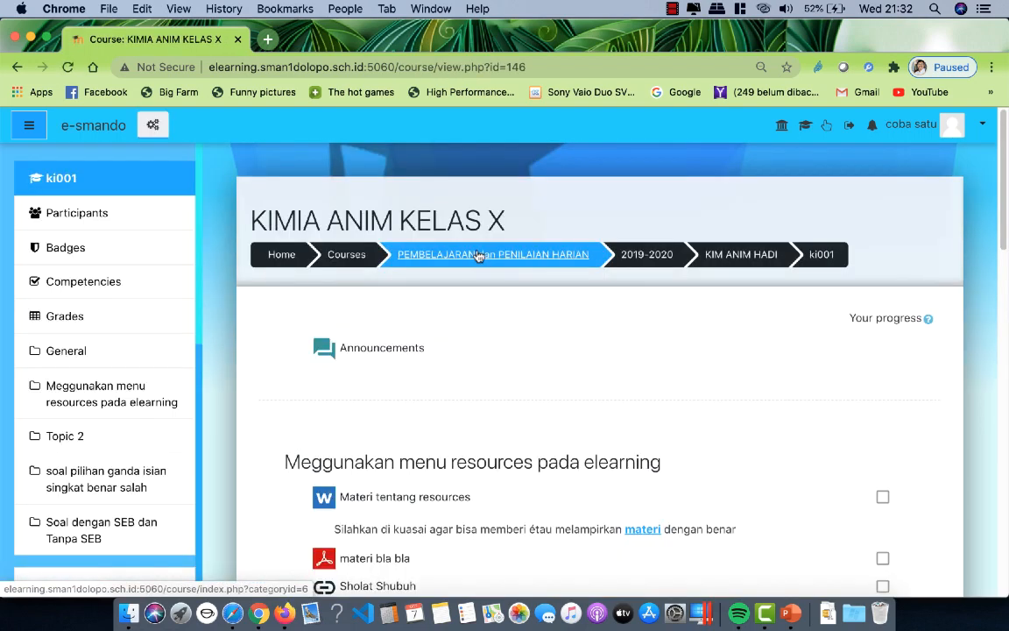
- Open the quiz "drag and drop teks TANPA SEB" in the section Soal dengan SEB dan Tanpa SEB and check its attempt information
scroll(480, 256, "down", 5)
scroll(477, 255, "down", 10)
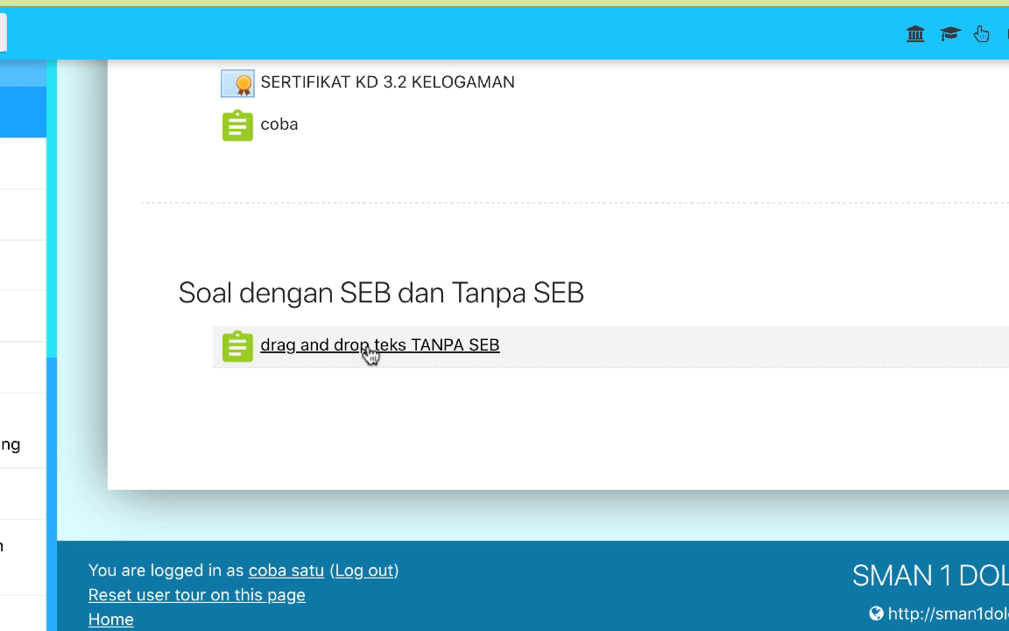
left_click(370, 353)
scroll(586, 358, "down", 5)
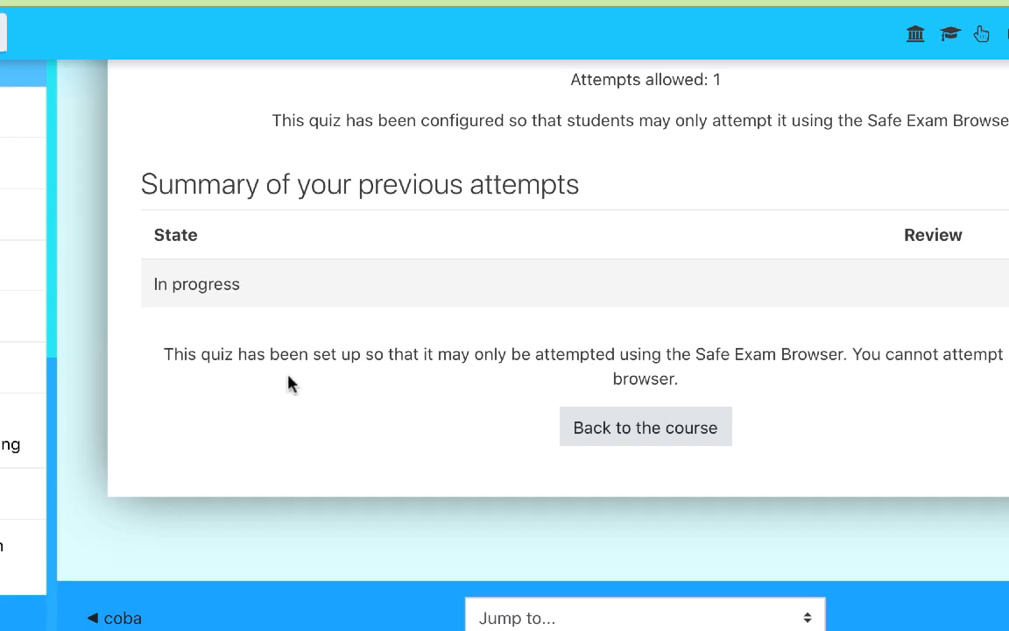